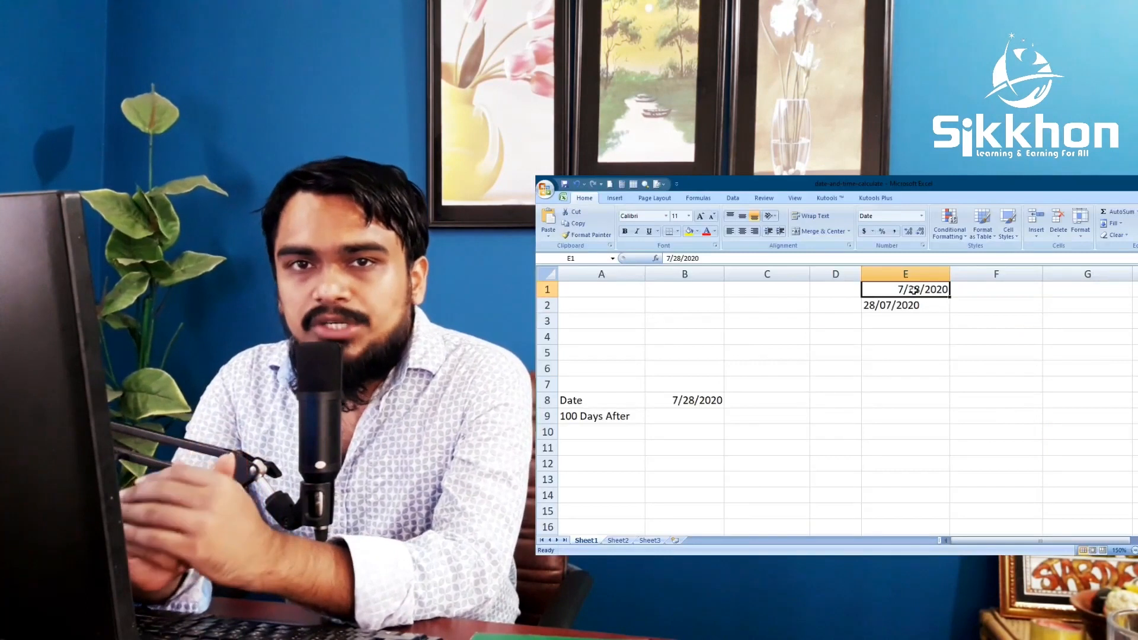
{"action": "left_click", "coordinate": [968, 419]}
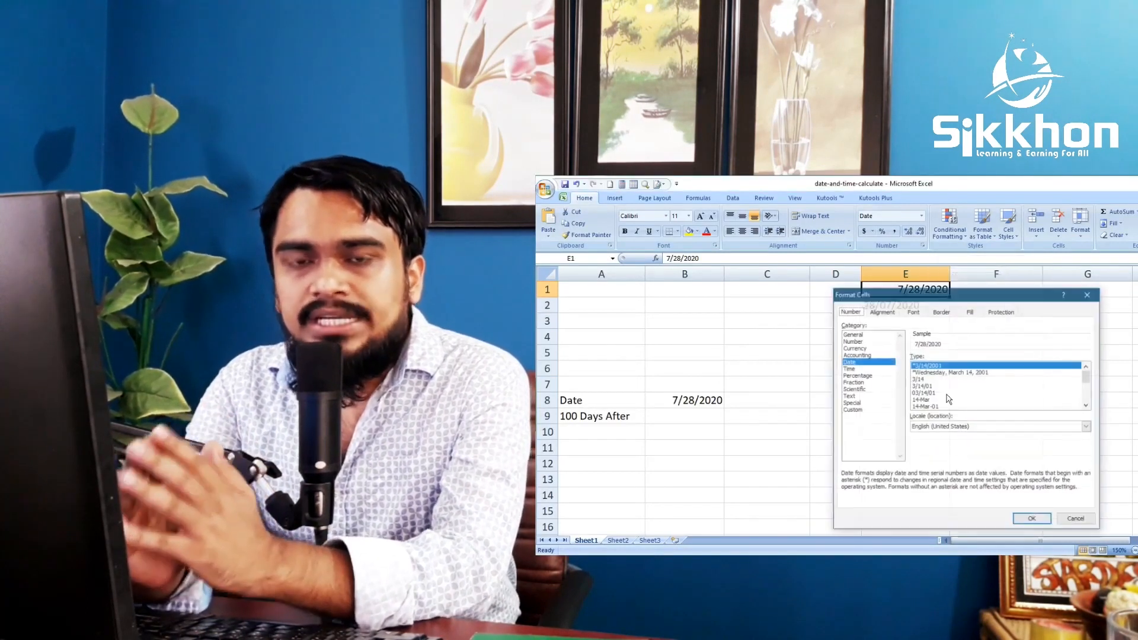
{"action": "left_click_drag", "start_coordinate": [963, 267], "coordinate": [714, 270]}
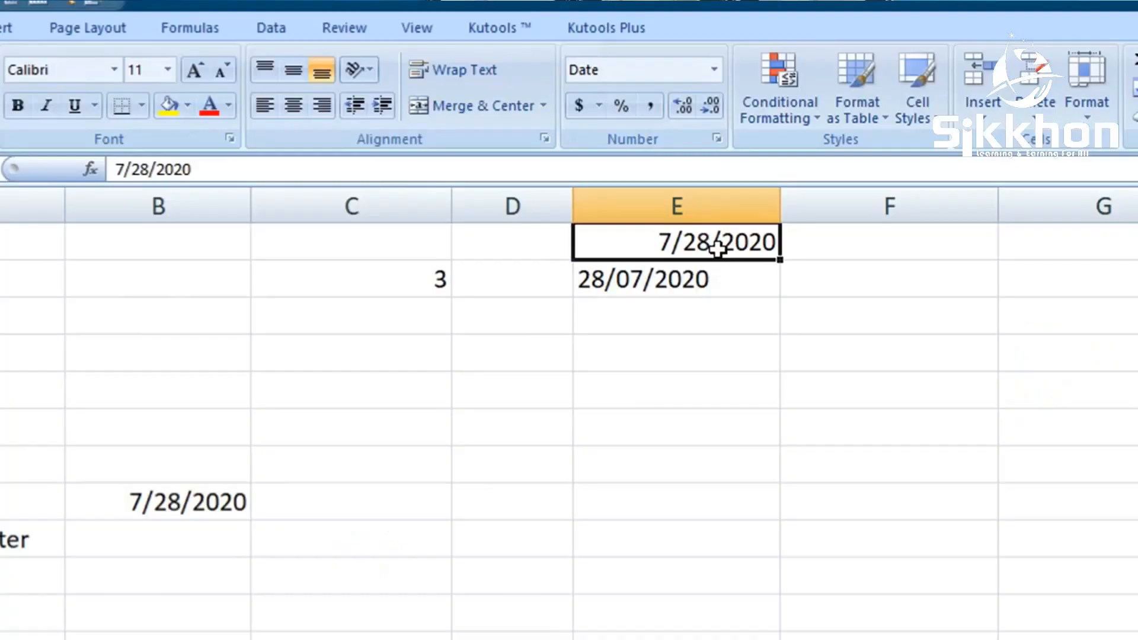
{"action": "left_click", "coordinate": [650, 105]}
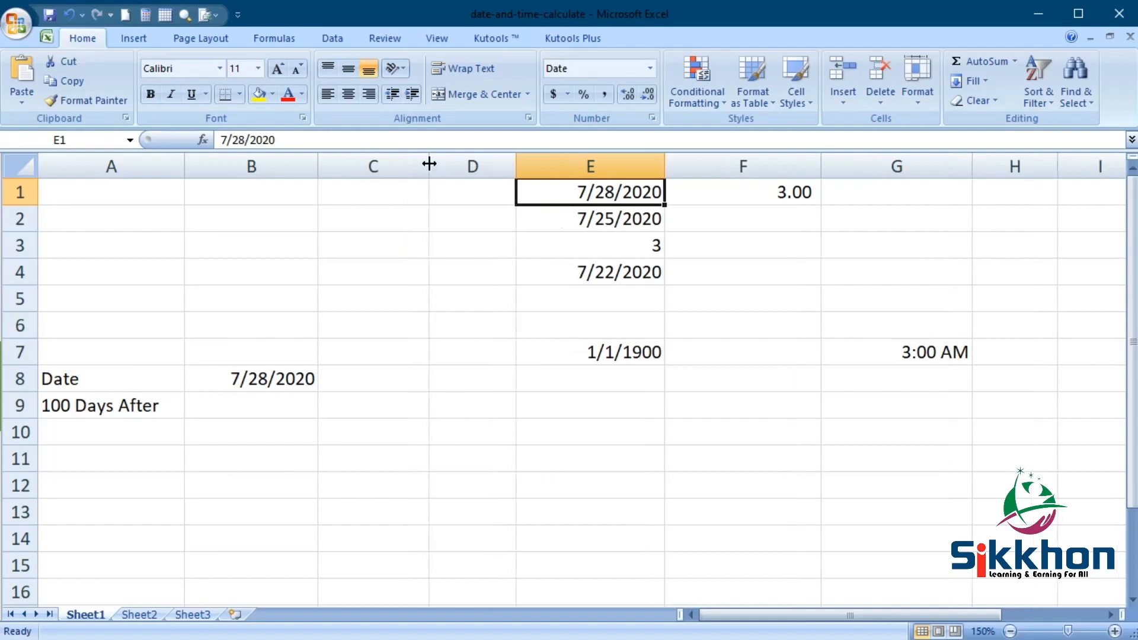
- Widen column C and clear the leftover contents of cells E1:E7, G7 and F1
{"action": "left_click_drag", "start_coordinate": [429, 166], "coordinate": [462, 163]}
{"action": "left_click_drag", "start_coordinate": [604, 190], "coordinate": [646, 369]}
{"action": "key", "text": "Delete"}
{"action": "left_click", "coordinate": [944, 346]}
{"action": "key", "text": "Delete"}
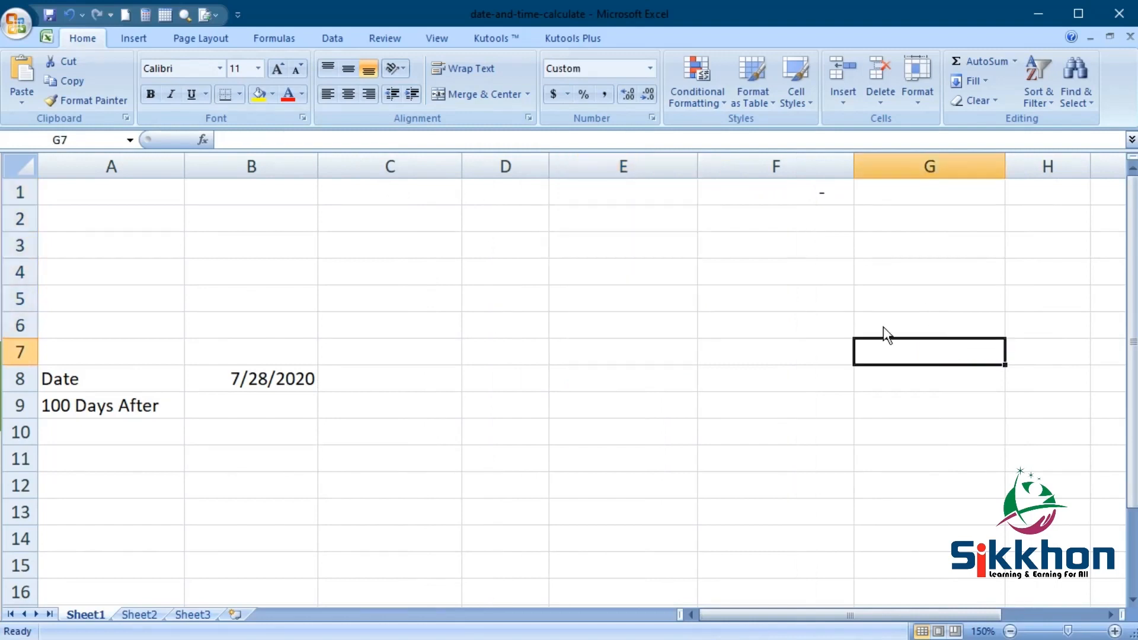
{"action": "left_click", "coordinate": [791, 190]}
{"action": "key", "text": "Delete"}
- Enter the date 7/28/2020 in cell E1 in month/day/year order
{"action": "left_click", "coordinate": [605, 195]}
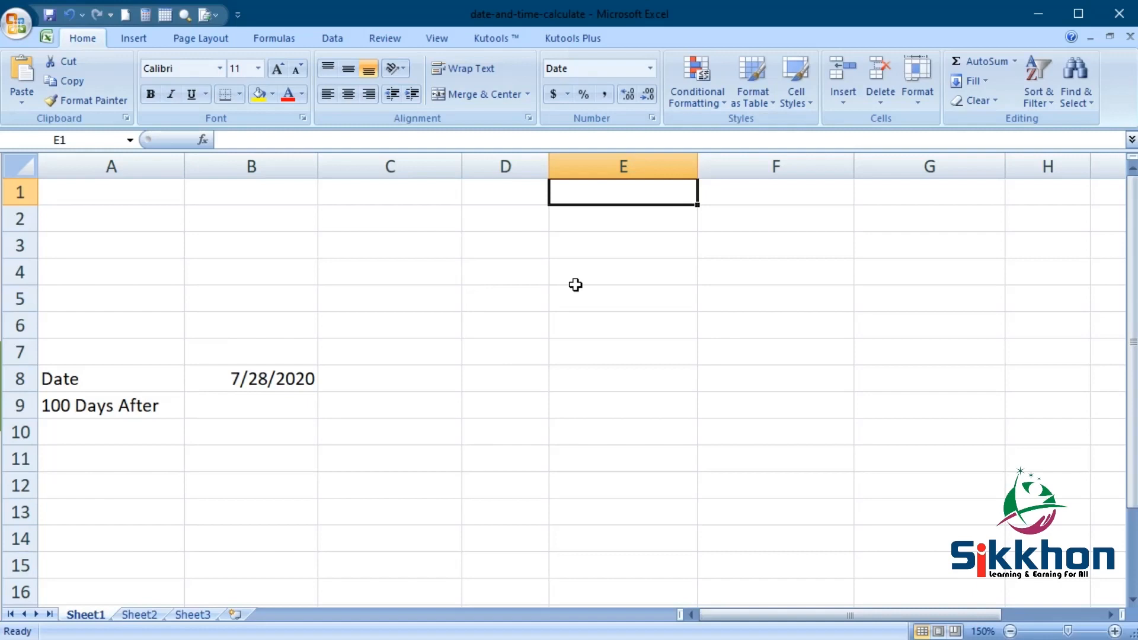
{"action": "type", "text": "7/"}
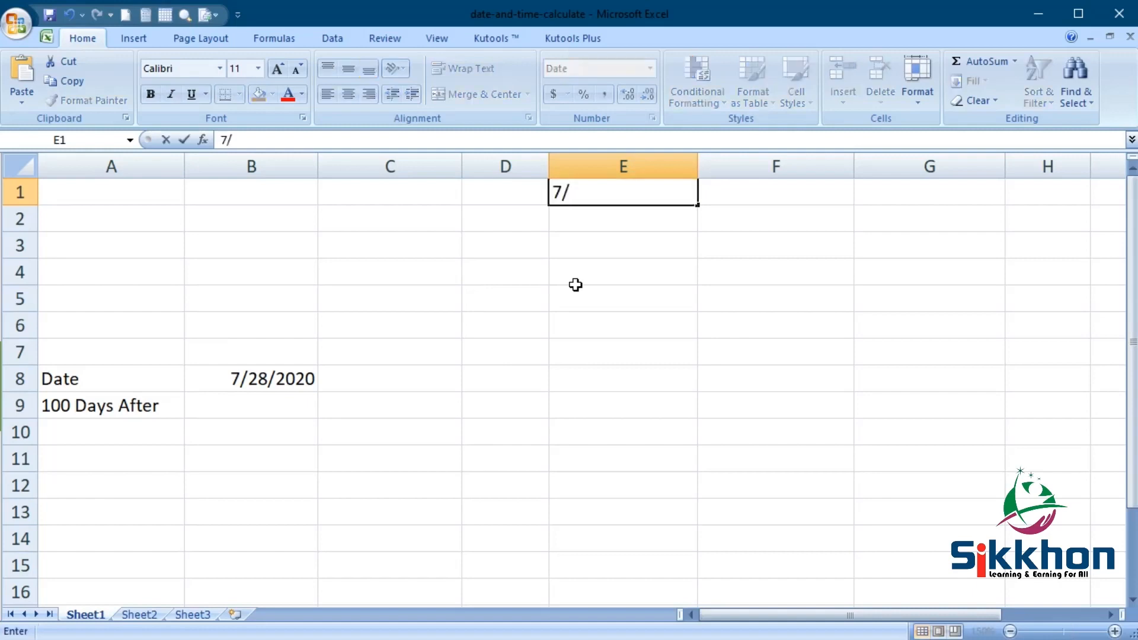
{"action": "type", "text": "28/2020"}
{"action": "key", "text": "Return"}
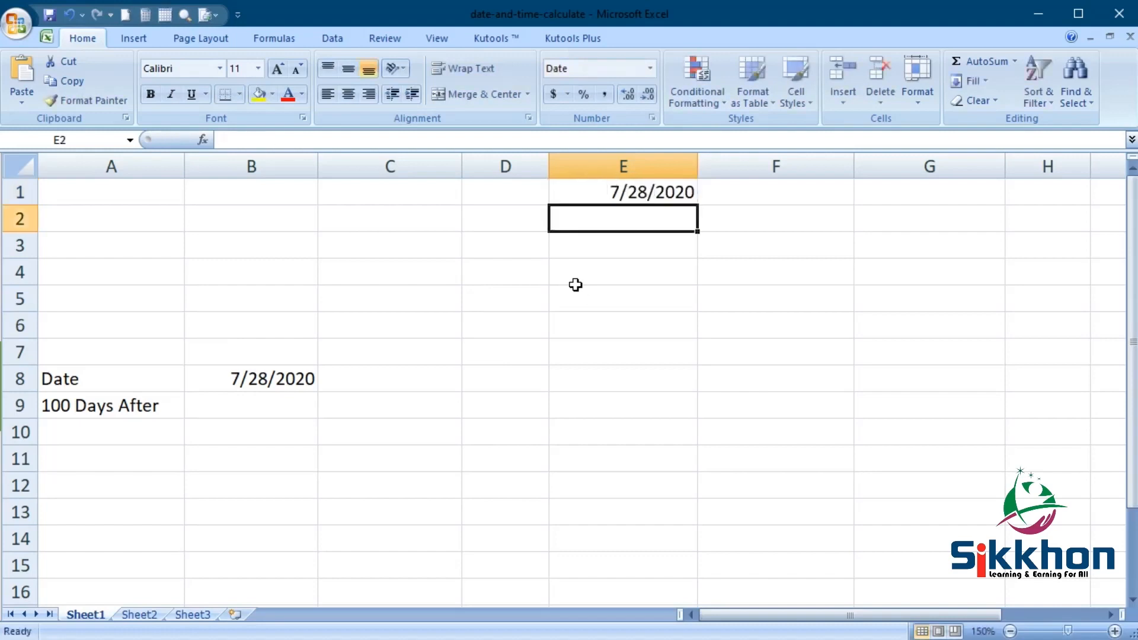
{"action": "left_click", "coordinate": [613, 195]}
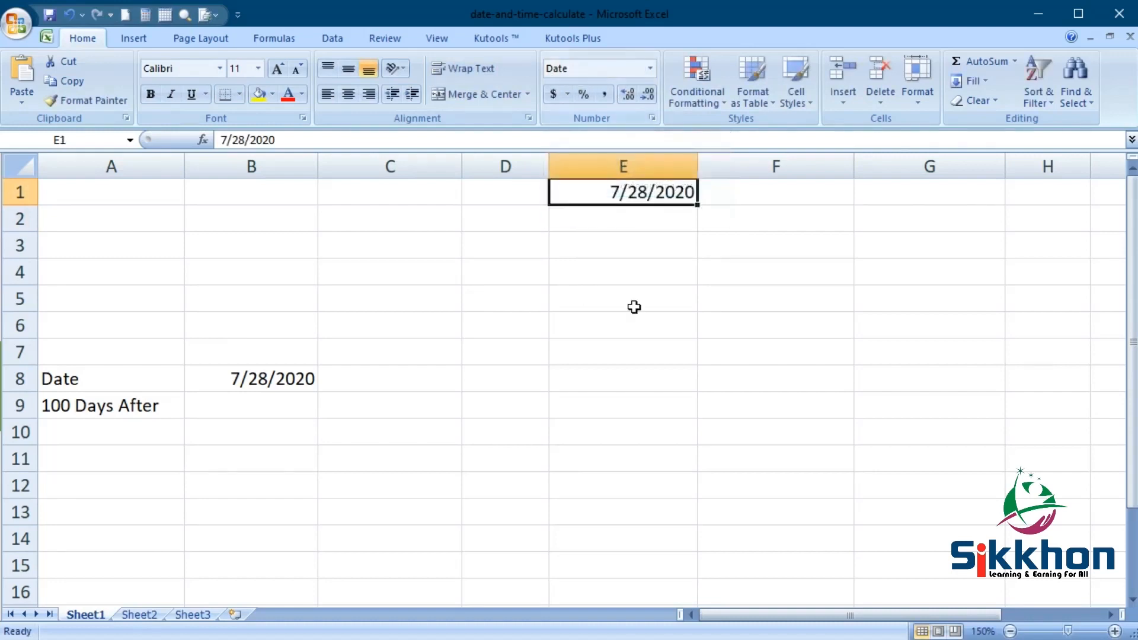
- Enter 28/07/2020 in cell E2 in day/month/year order and compare it with the date in E1
{"action": "left_click", "coordinate": [615, 220]}
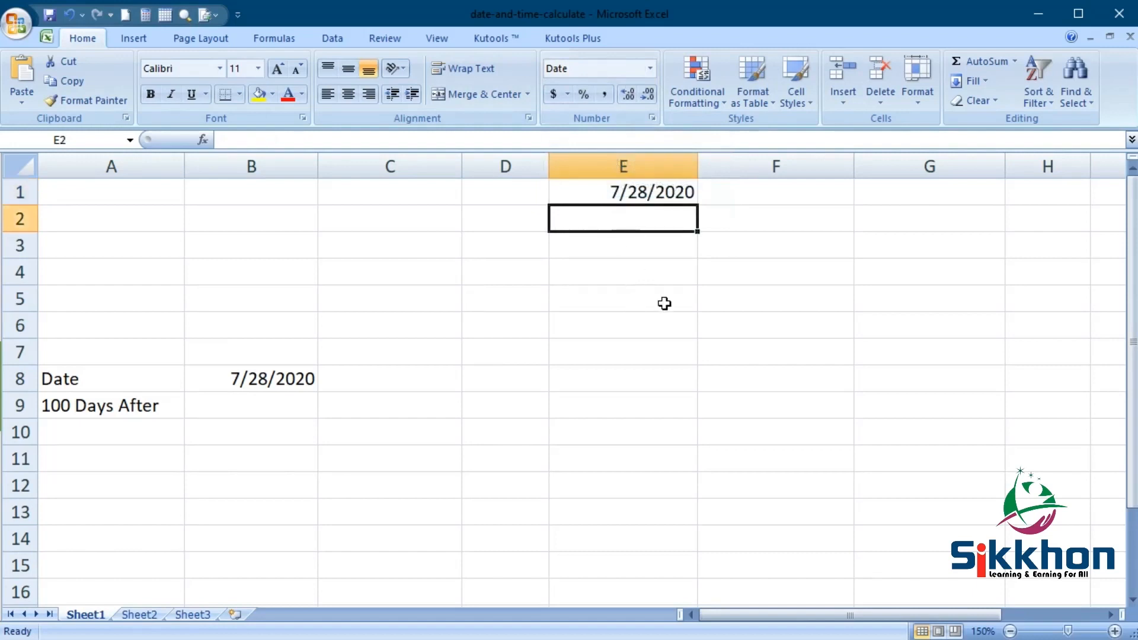
{"action": "type", "text": "28"}
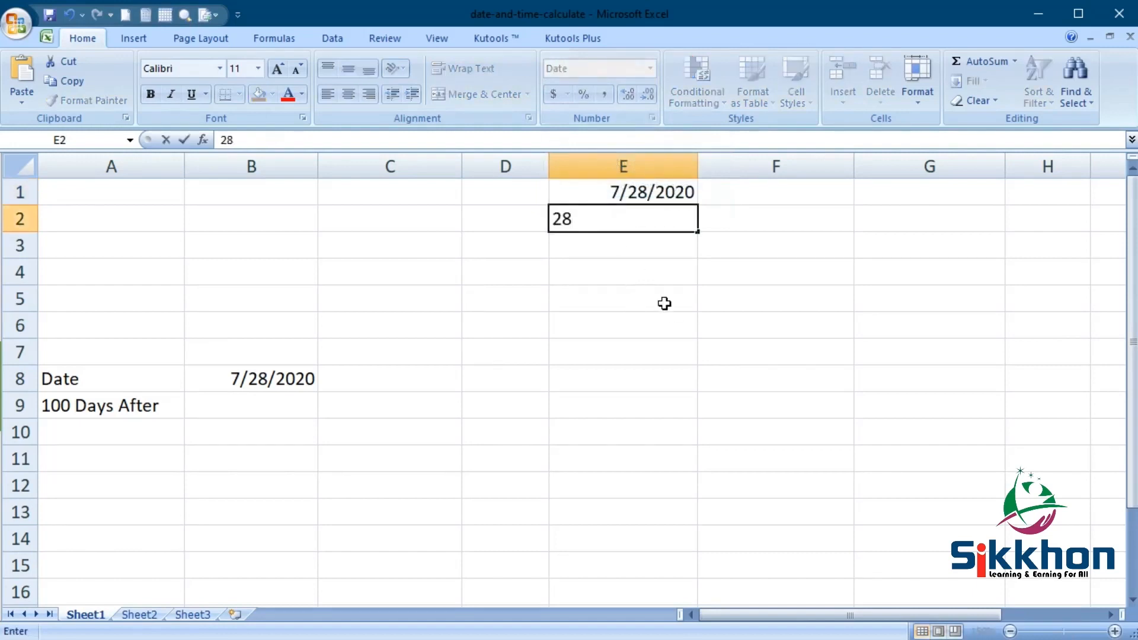
{"action": "type", "text": "/07/2020"}
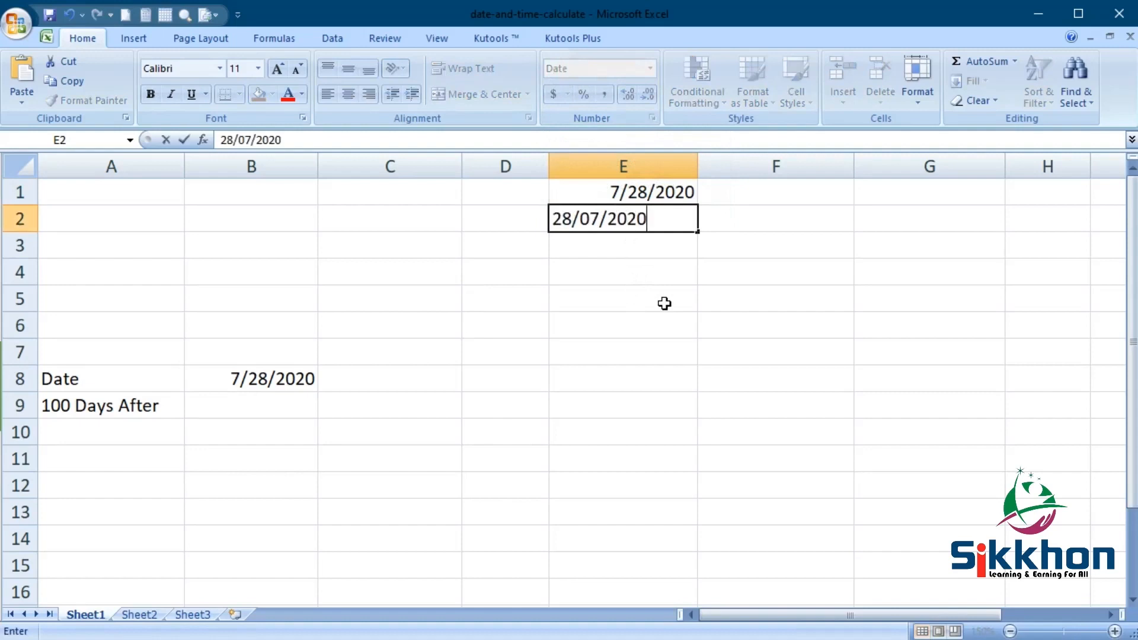
{"action": "key", "text": "Return"}
{"action": "left_click", "coordinate": [649, 219]}
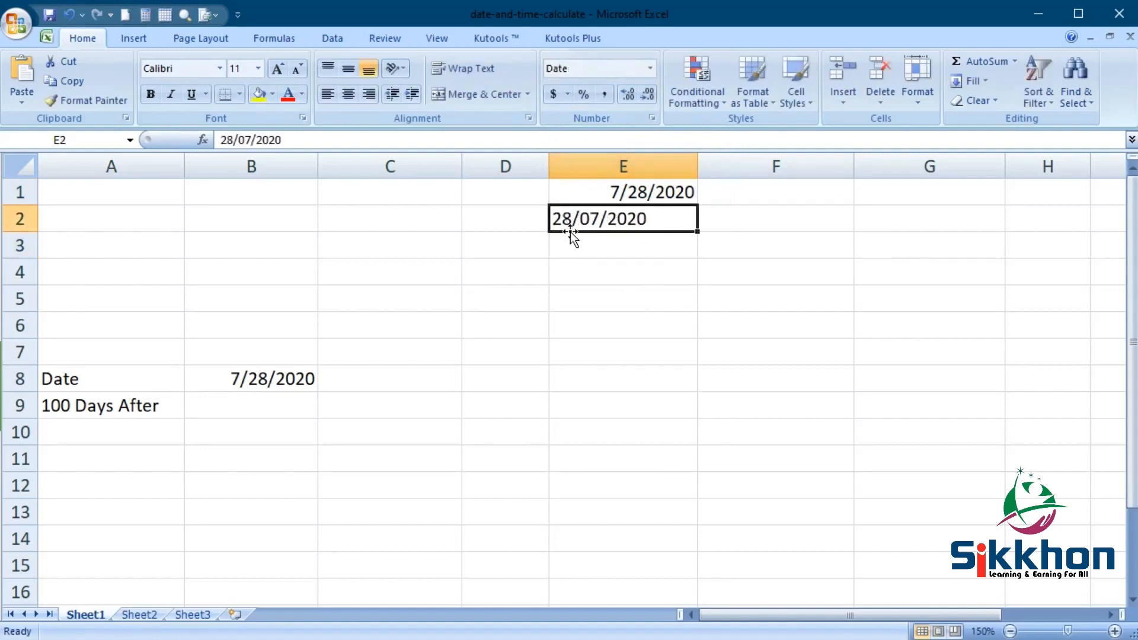
{"action": "left_click", "coordinate": [617, 193]}
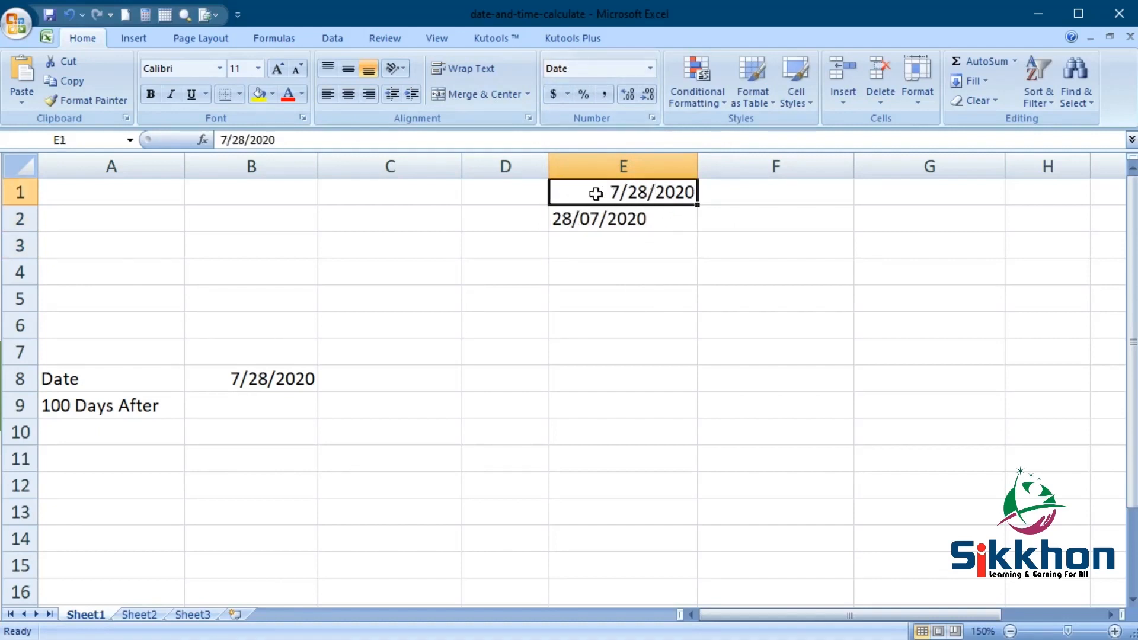
- Preview the English (United Kingdom) date types for cell E2 and return its locale to English (United States)
{"action": "left_click", "coordinate": [620, 220]}
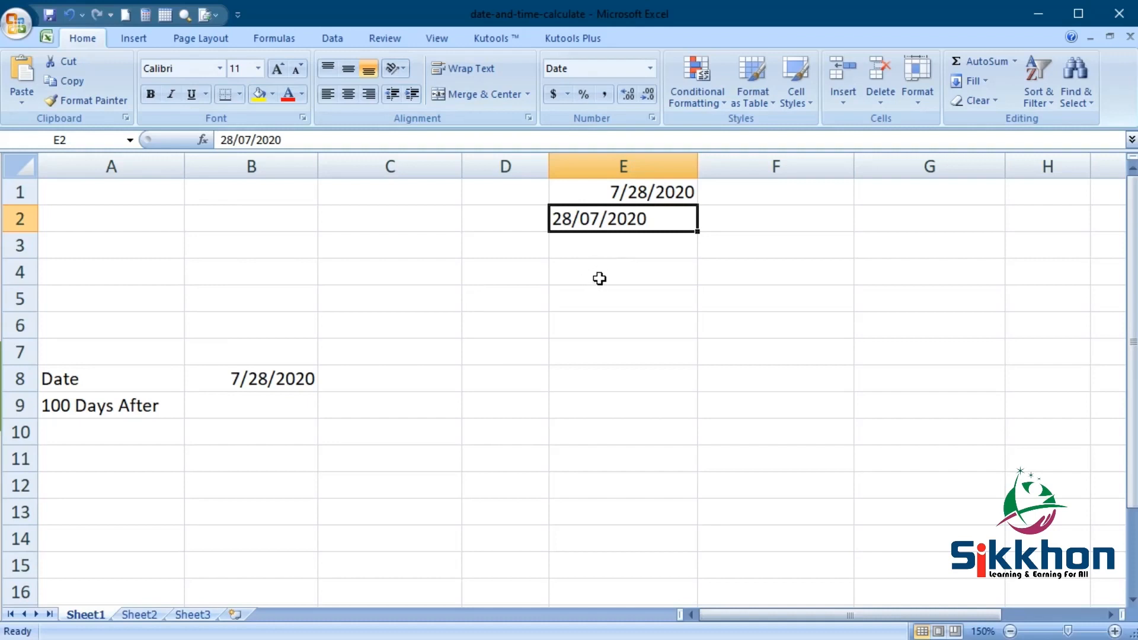
{"action": "right_click", "coordinate": [600, 218]}
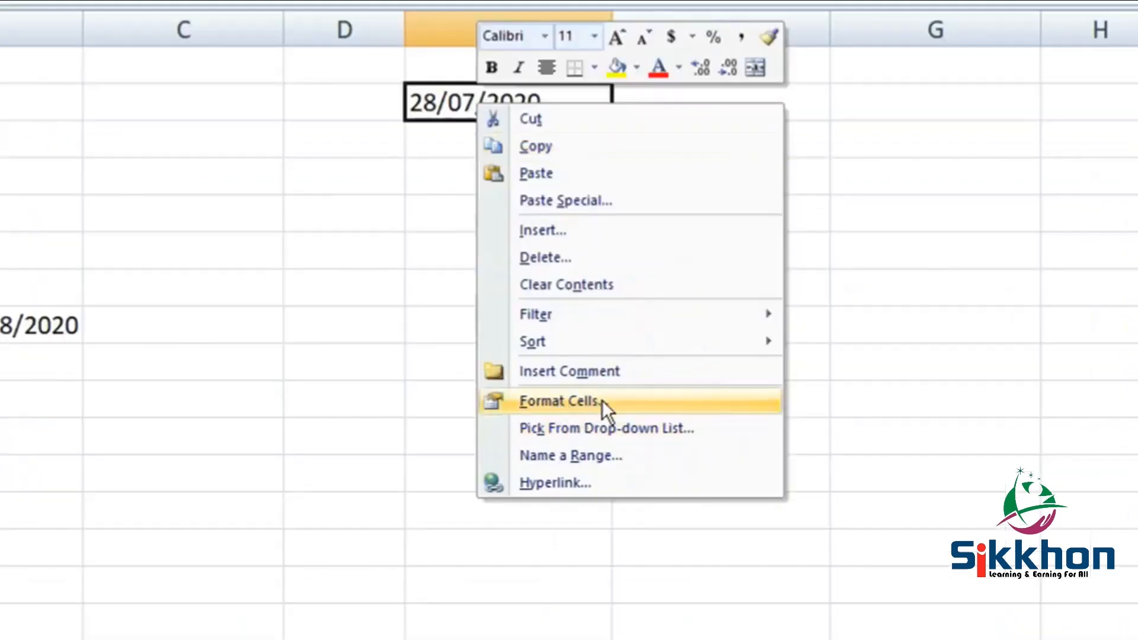
{"action": "left_click", "coordinate": [603, 400]}
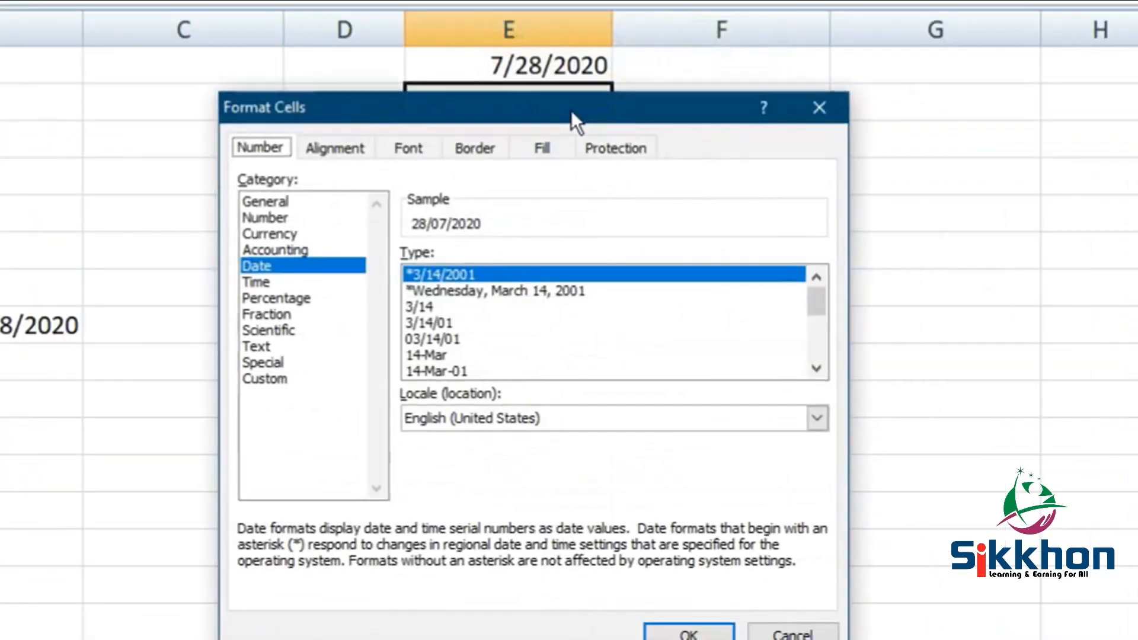
{"action": "left_click_drag", "start_coordinate": [571, 110], "coordinate": [496, 30]}
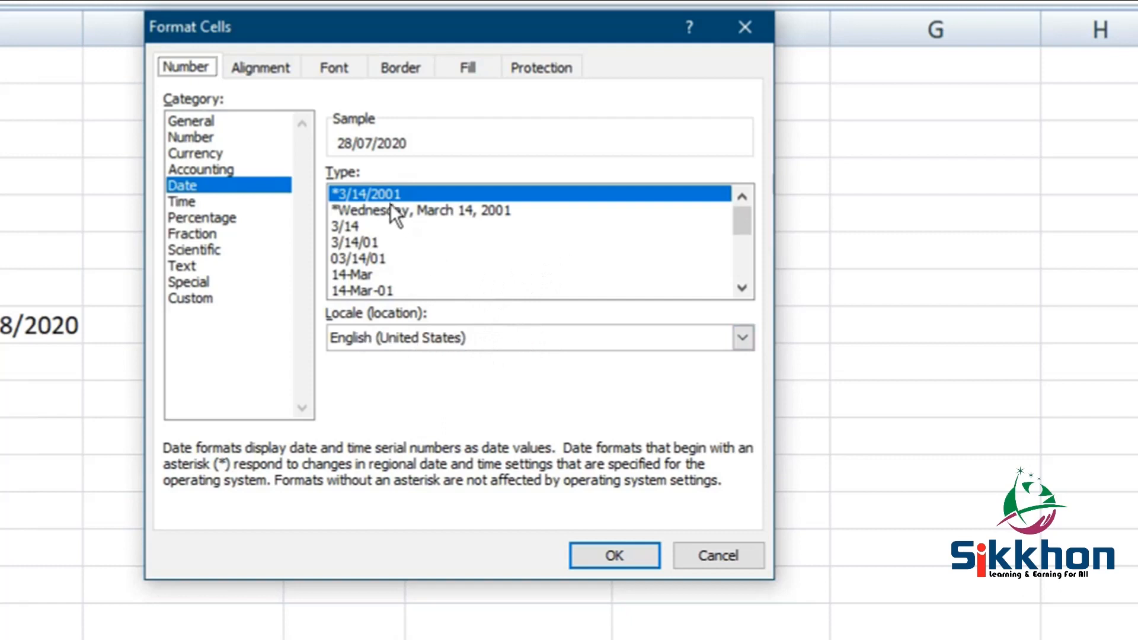
{"action": "left_click", "coordinate": [514, 340]}
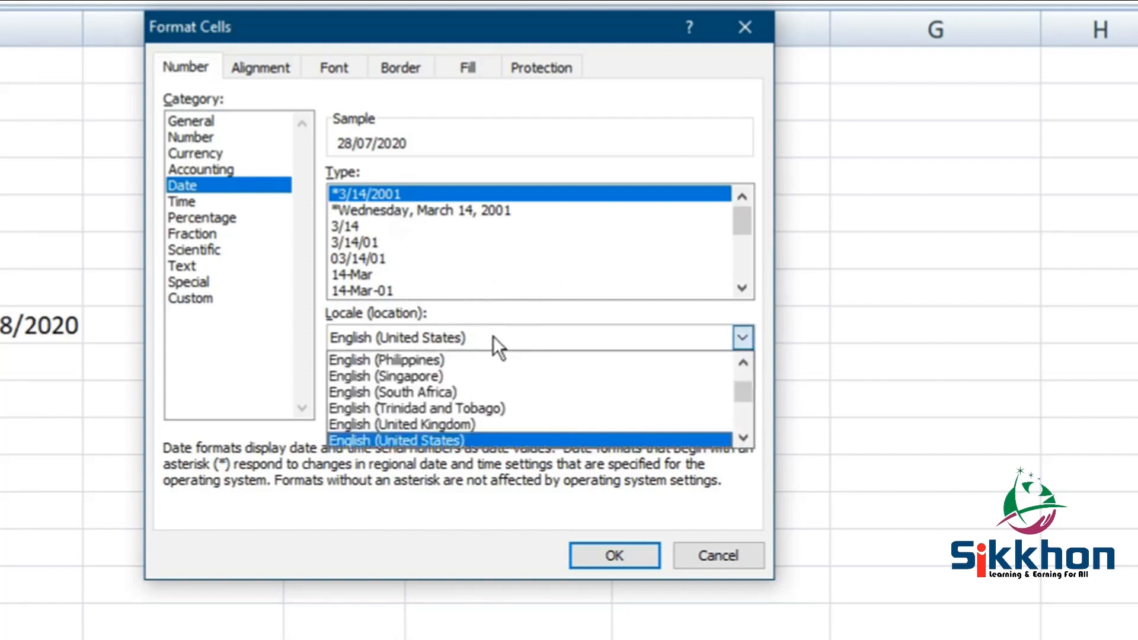
{"action": "left_click", "coordinate": [458, 425]}
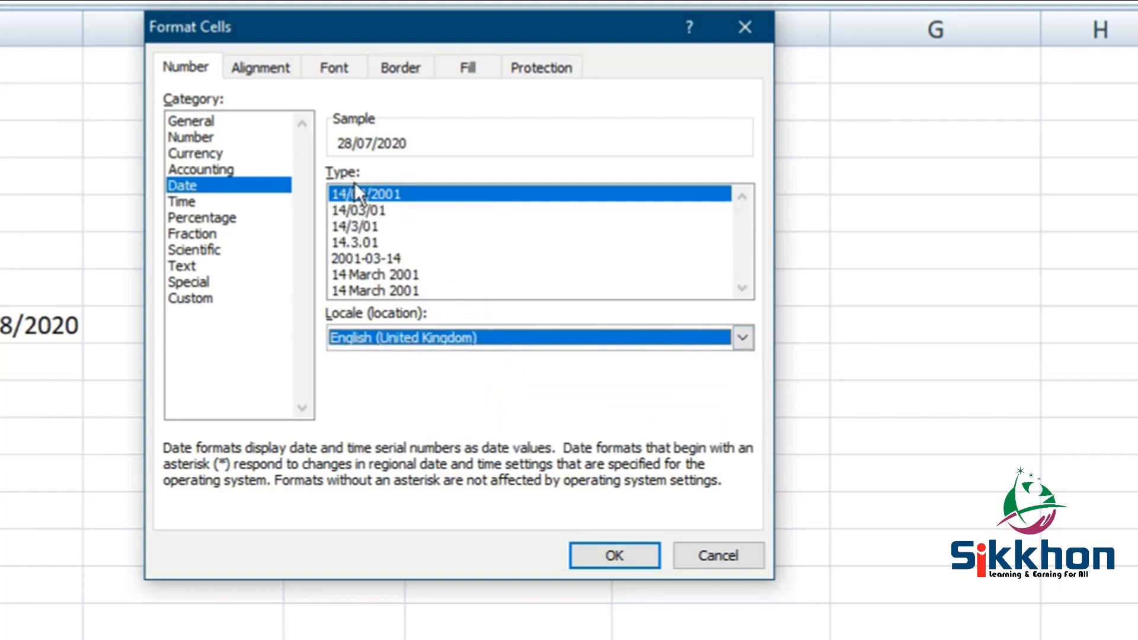
{"action": "left_click", "coordinate": [424, 329]}
{"action": "left_click", "coordinate": [432, 439]}
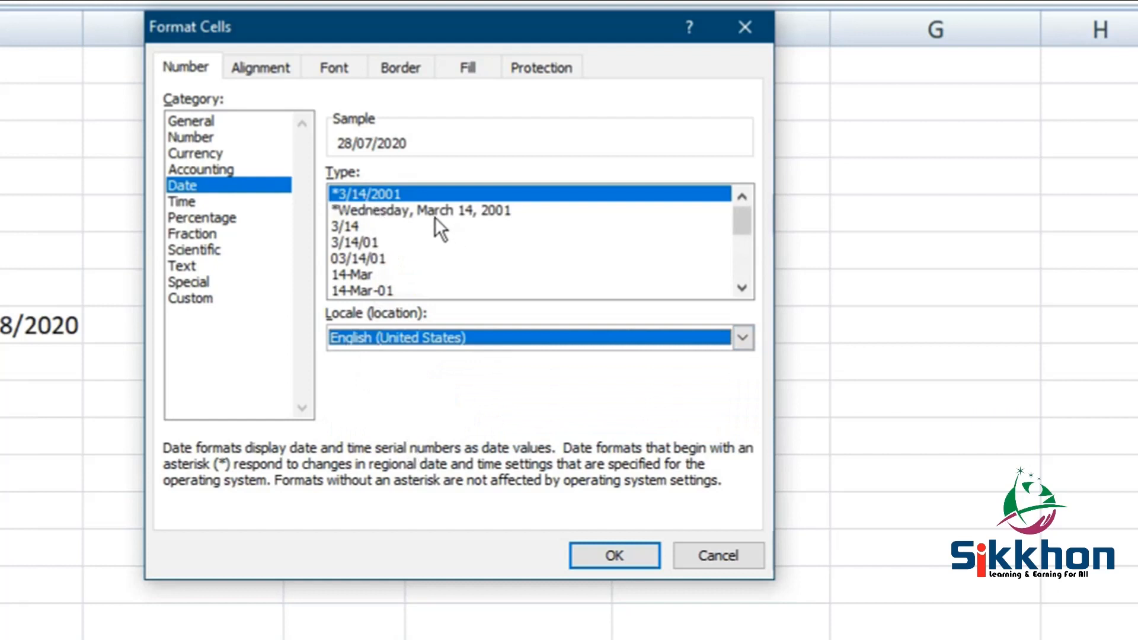
{"action": "left_click", "coordinate": [622, 554]}
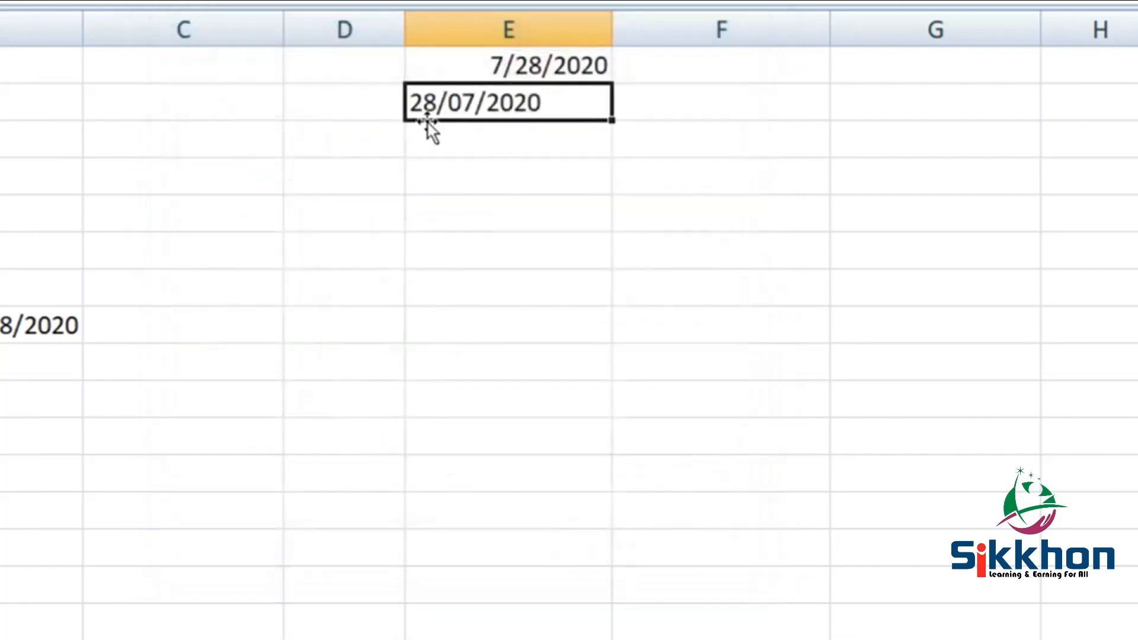
- Compare cells E1 and E2 and examine the date type and locale in E1's cell format settings
{"action": "left_click", "coordinate": [539, 70]}
{"action": "left_click", "coordinate": [460, 106]}
{"action": "left_click", "coordinate": [539, 72]}
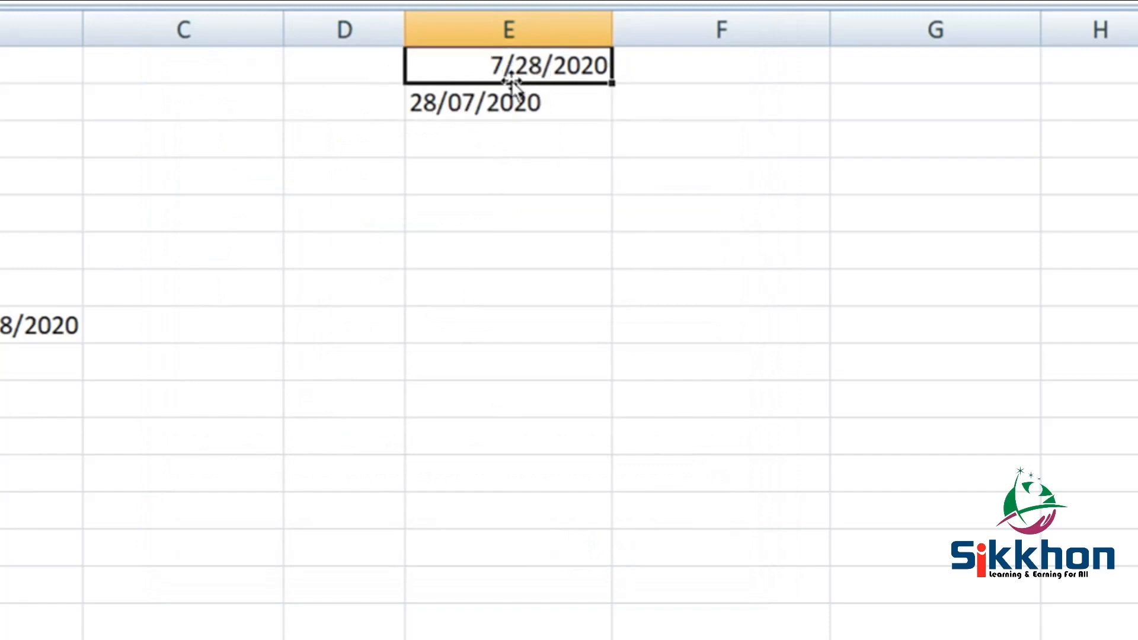
{"action": "right_click", "coordinate": [510, 72]}
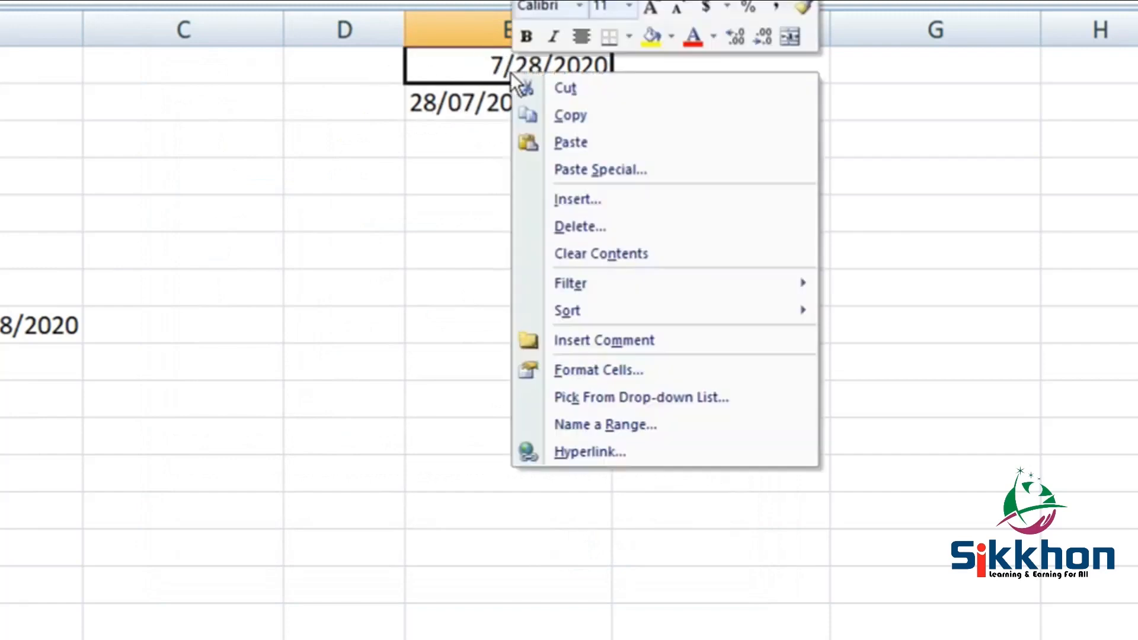
{"action": "left_click", "coordinate": [624, 373]}
{"action": "left_click_drag", "start_coordinate": [664, 95], "coordinate": [472, 102]}
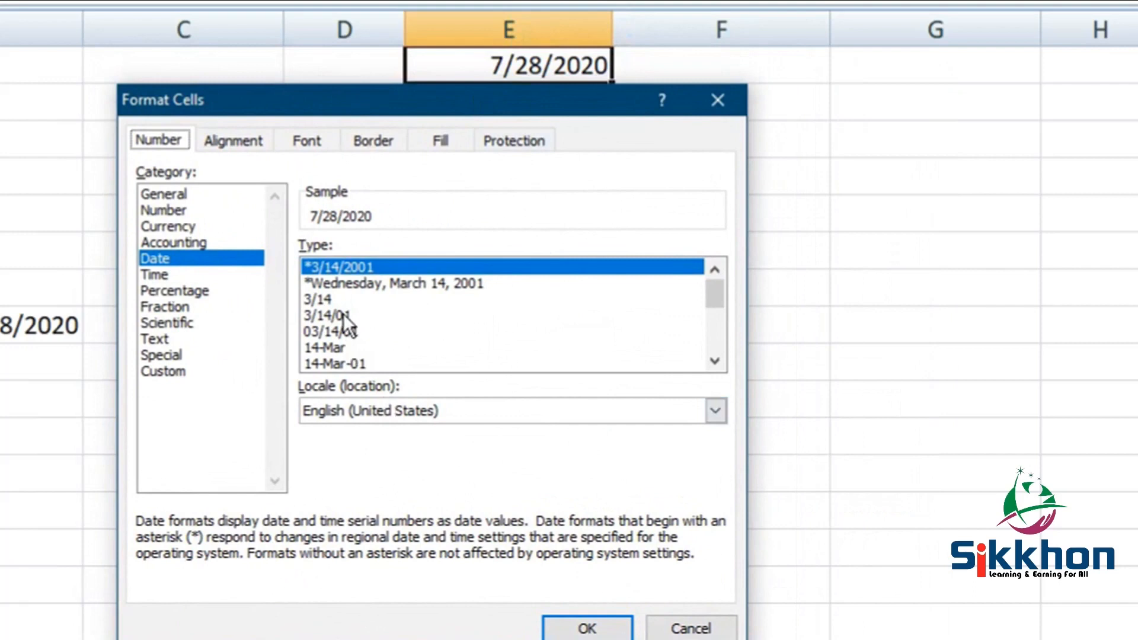
{"action": "left_click", "coordinate": [715, 98]}
- Examine the sample, date type and locale in cell E2's format settings without changing them
{"action": "left_click", "coordinate": [488, 114]}
{"action": "right_click", "coordinate": [491, 115]}
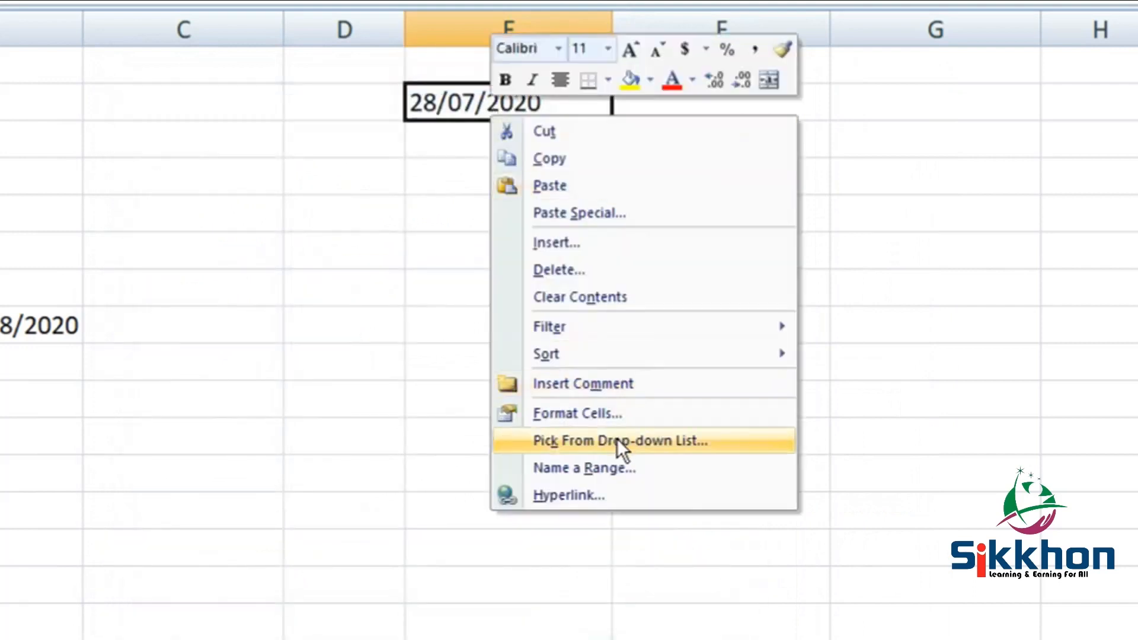
{"action": "left_click", "coordinate": [602, 411]}
{"action": "left_click_drag", "start_coordinate": [579, 123], "coordinate": [525, 131]}
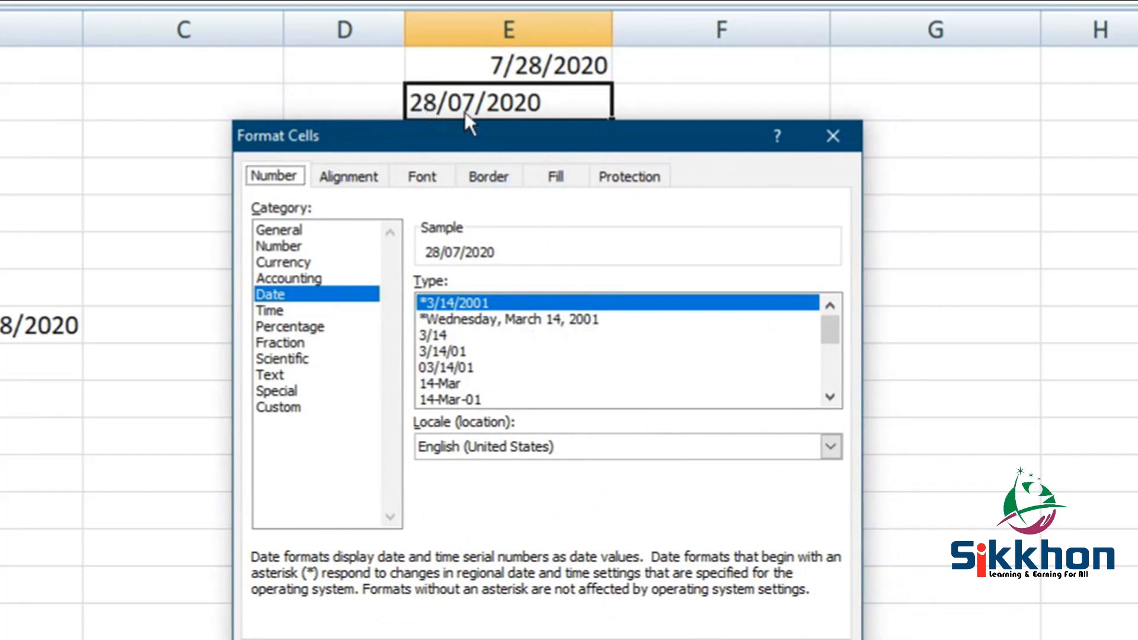
{"action": "mouse_move", "coordinate": [486, 126]}
{"action": "left_mouse_down"}
{"action": "mouse_move", "coordinate": [386, 95]}
{"action": "mouse_move", "coordinate": [479, 131]}
{"action": "left_mouse_up"}
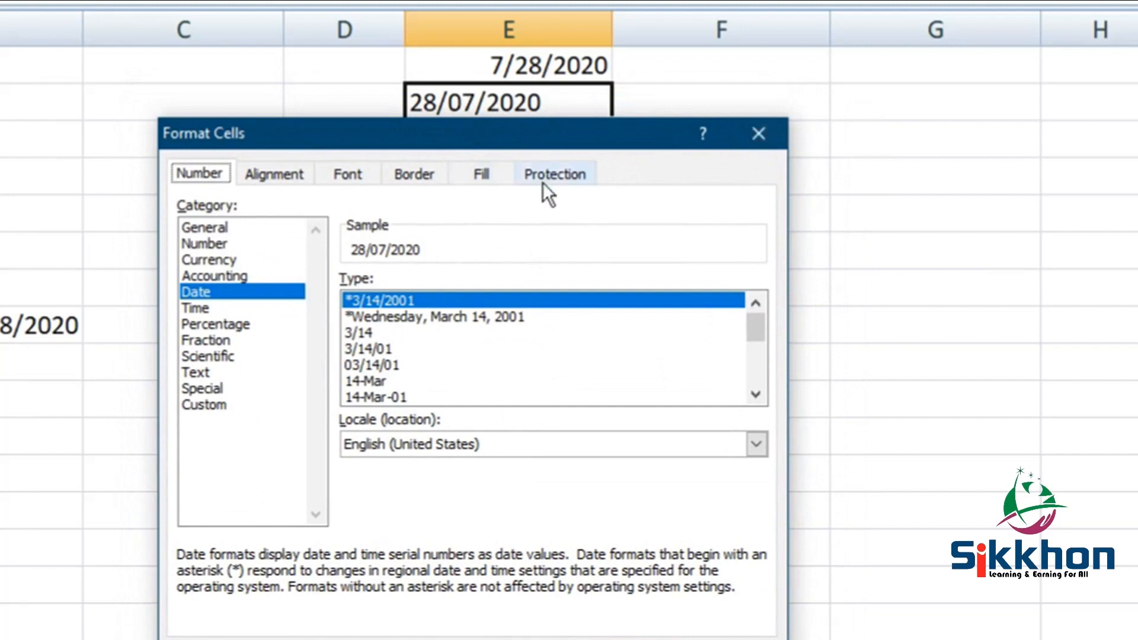
{"action": "left_click", "coordinate": [759, 133]}
- Format the date in cell E1 with the English (United Kingdom) locale and the 14/03/2001 date type
{"action": "right_click", "coordinate": [529, 66]}
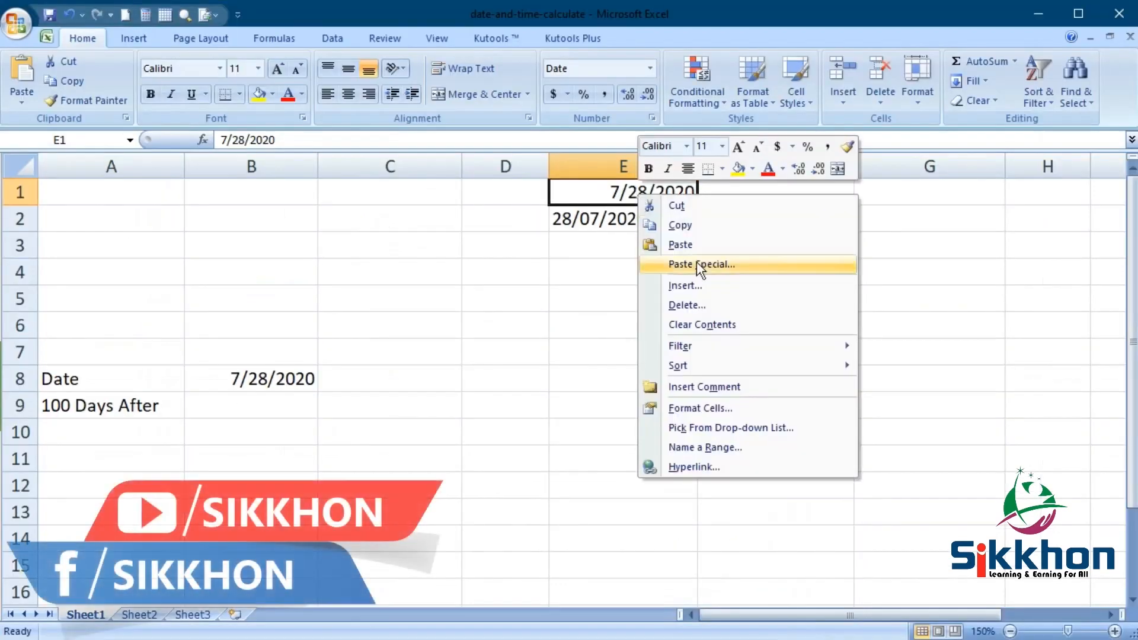
{"action": "left_click", "coordinate": [727, 408]}
{"action": "left_click_drag", "start_coordinate": [717, 218], "coordinate": [302, 162]}
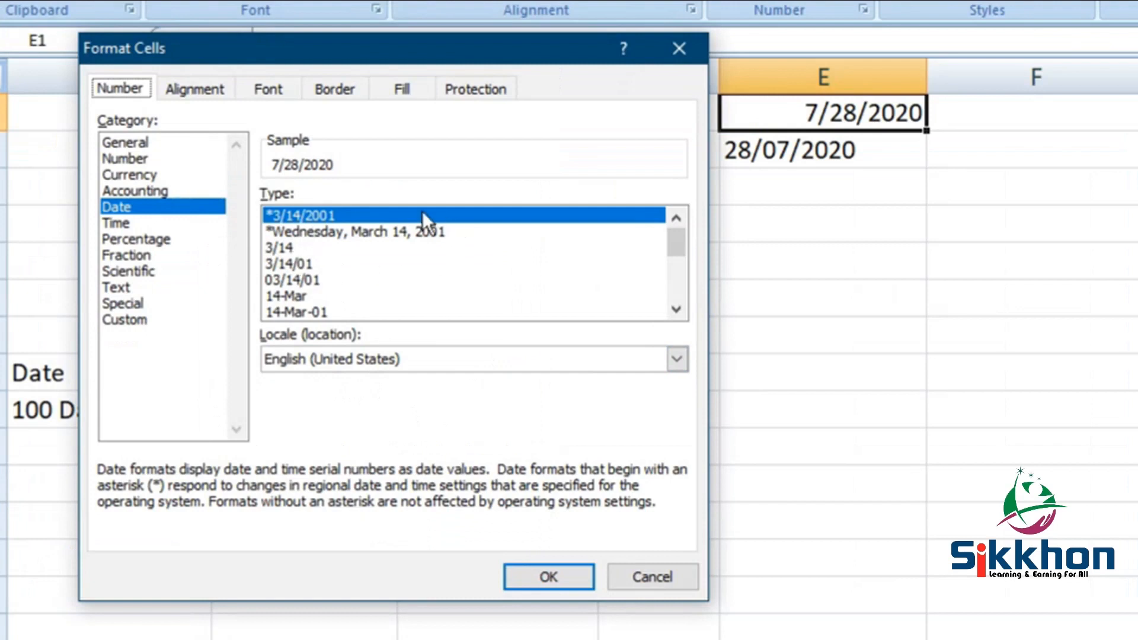
{"action": "left_click", "coordinate": [464, 357]}
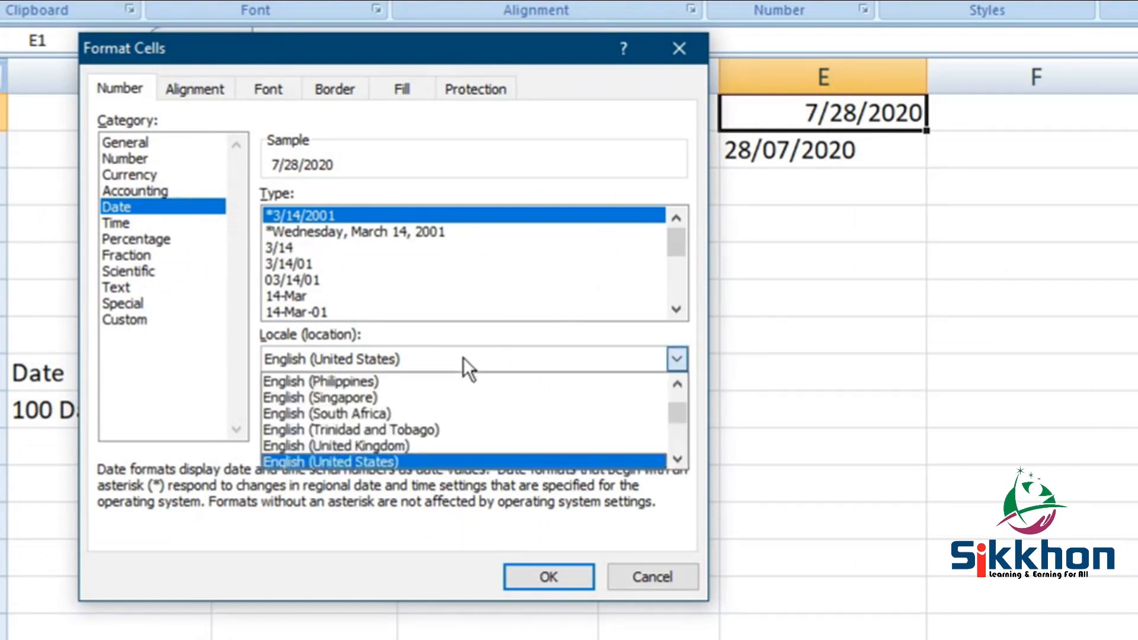
{"action": "left_click", "coordinate": [439, 444]}
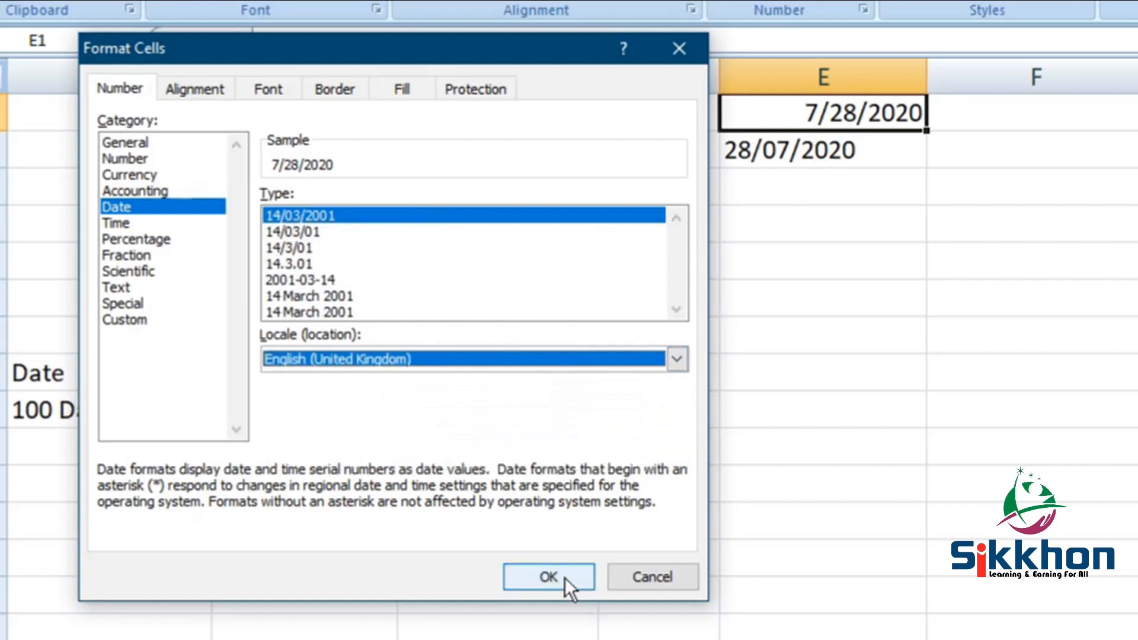
{"action": "left_click", "coordinate": [548, 577]}
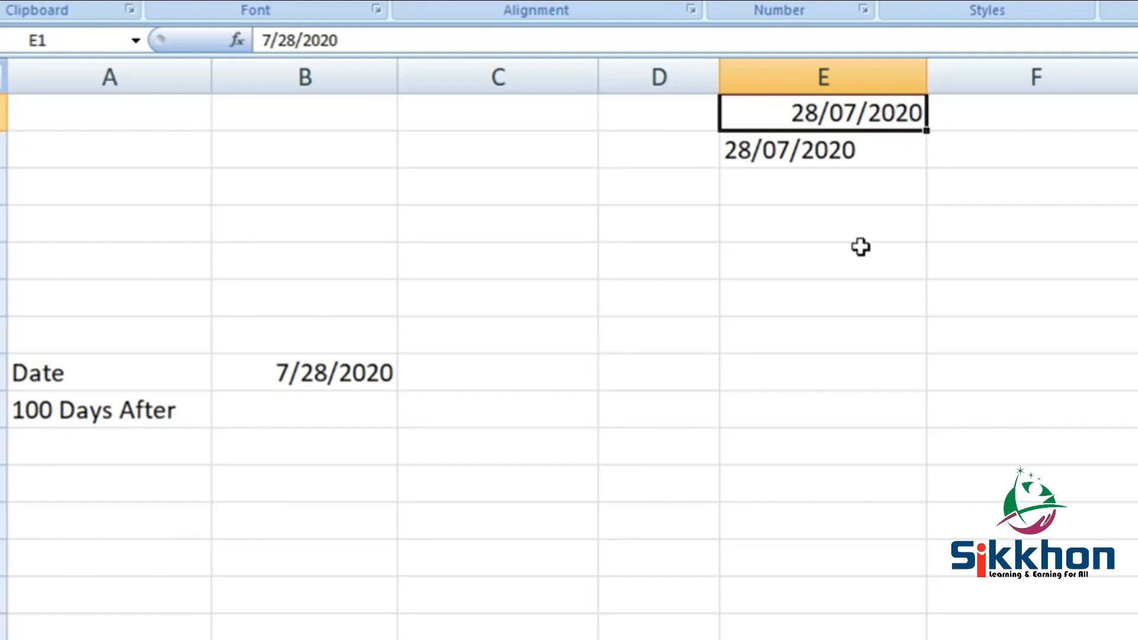
- Review the date type and locale applied to cell E1 in its cell format settings
{"action": "right_click", "coordinate": [836, 112]}
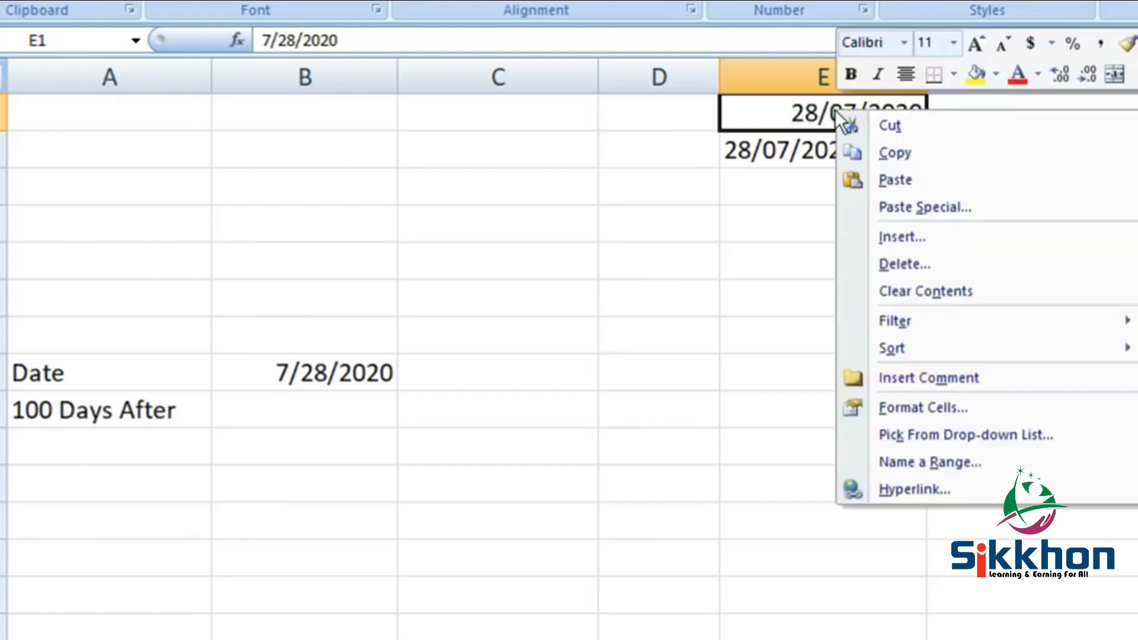
{"action": "left_click", "coordinate": [935, 404]}
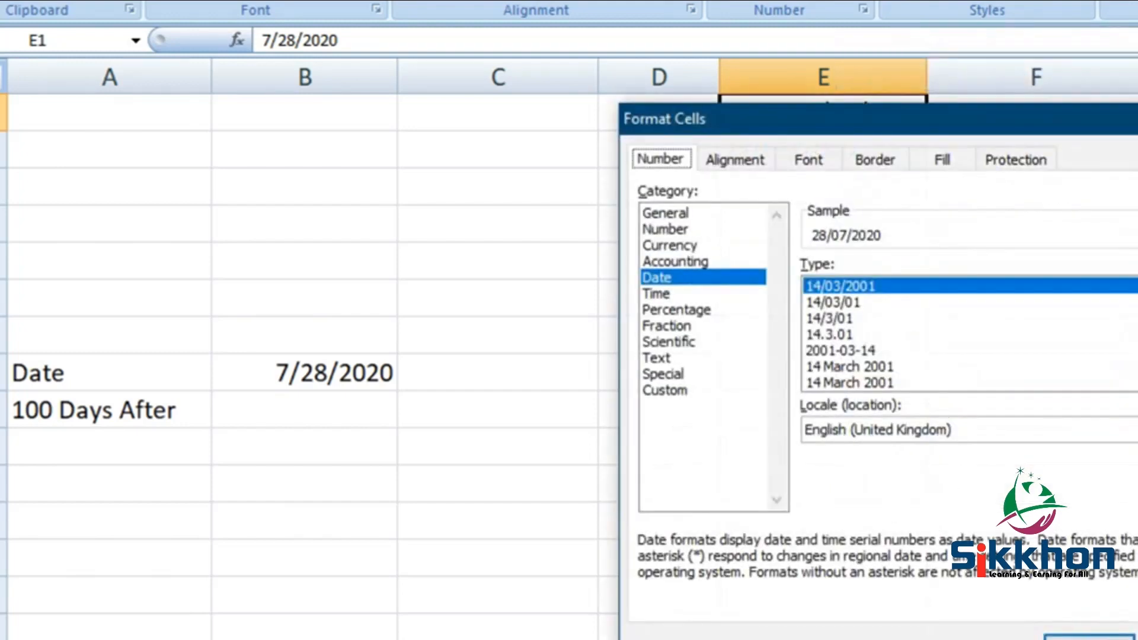
{"action": "key", "text": "Return"}
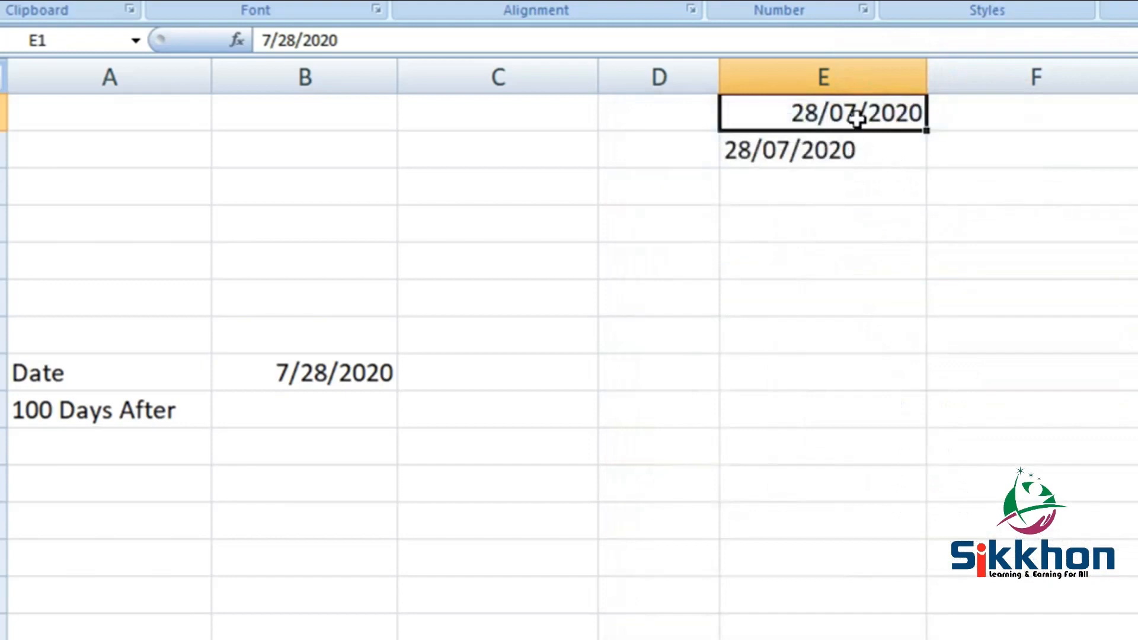
- Change the date format's locale for cell E1 to English (United States)
{"action": "right_click", "coordinate": [826, 116]}
{"action": "left_click", "coordinate": [960, 415]}
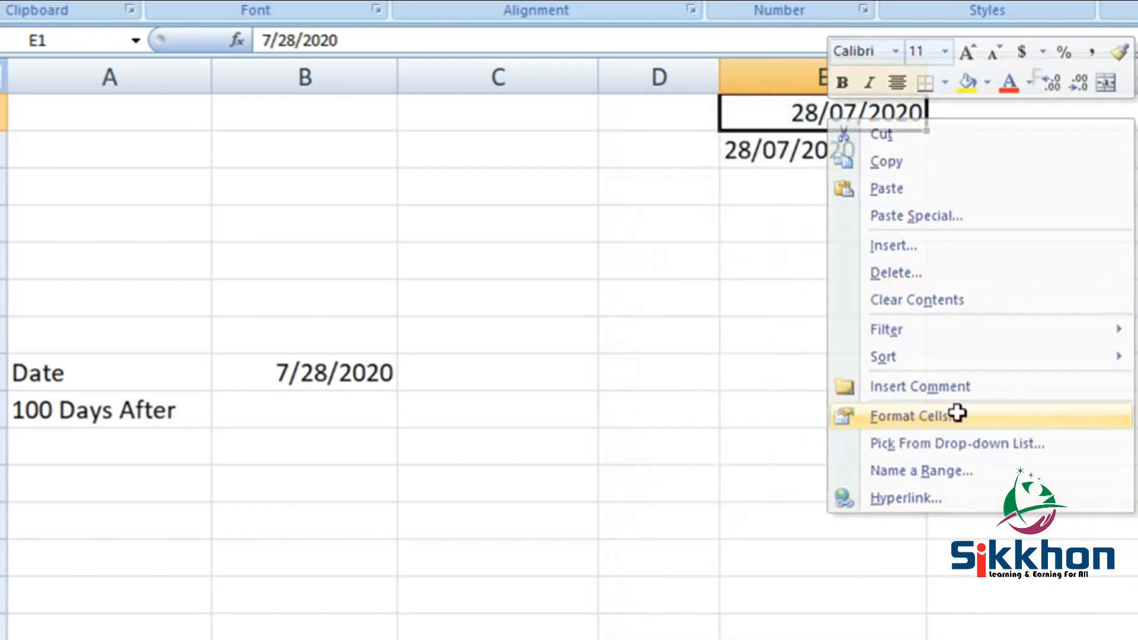
{"action": "left_click", "coordinate": [935, 453]}
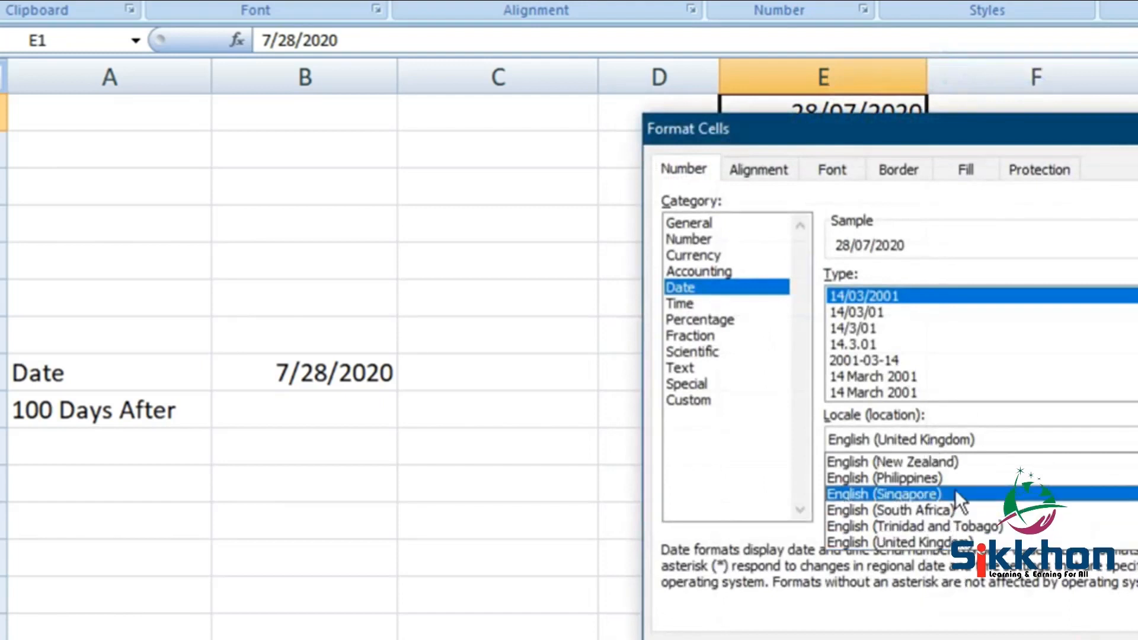
{"action": "scroll", "coordinate": [955, 492], "scroll_direction": "down", "scroll_amount": 1}
{"action": "left_click", "coordinate": [937, 529]}
{"action": "left_click", "coordinate": [928, 448]}
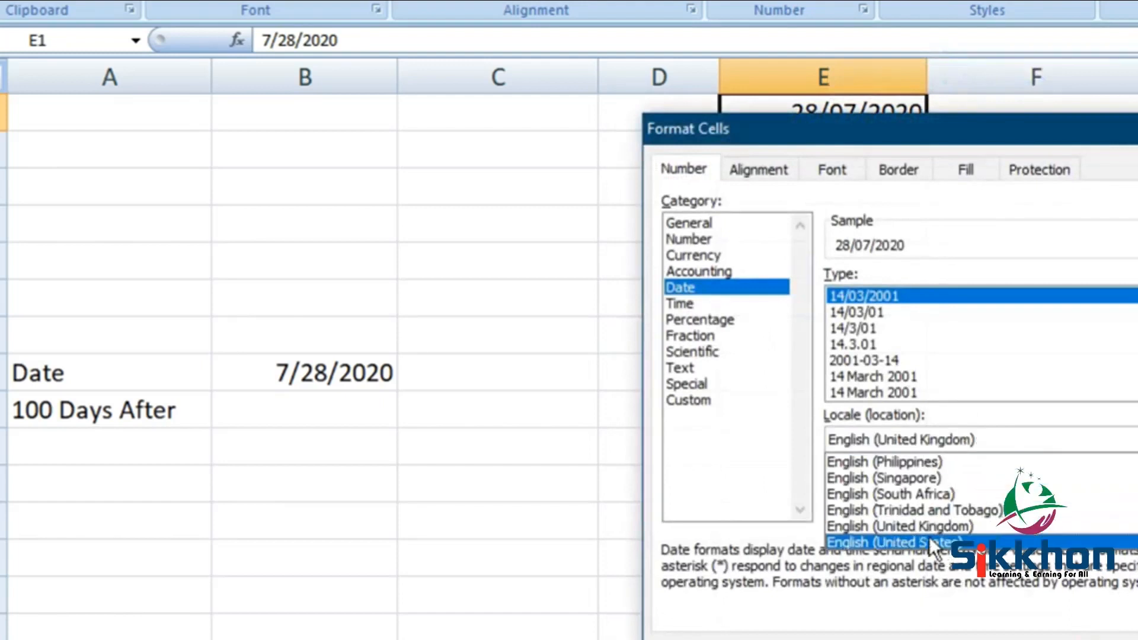
{"action": "left_click", "coordinate": [930, 542]}
{"action": "key", "text": "Return"}
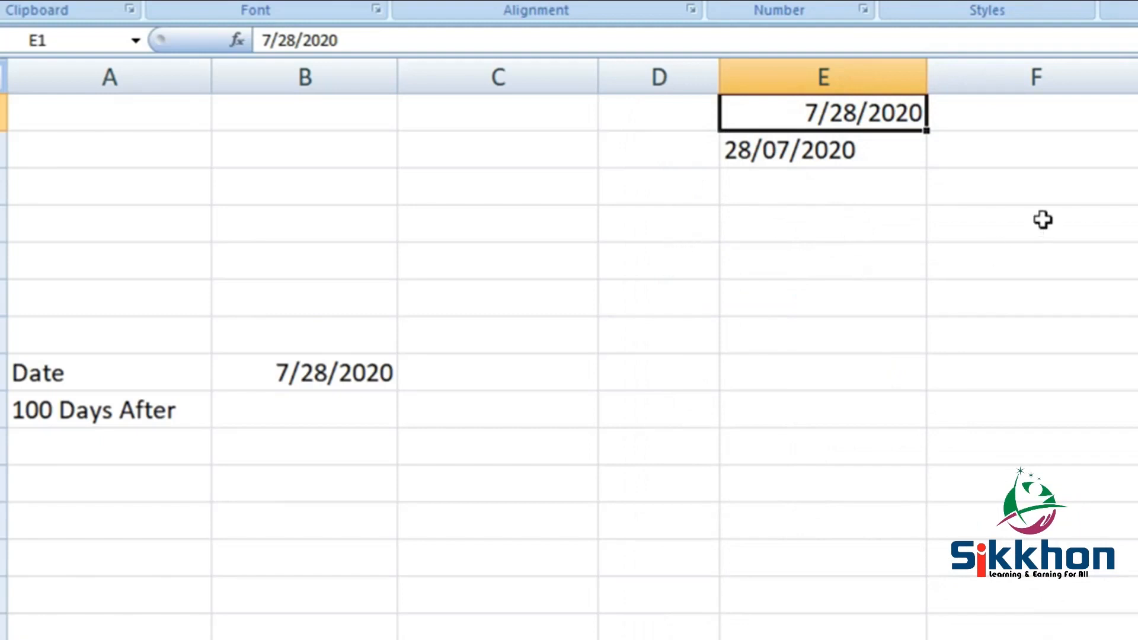
- Enter the subtraction formula =5-2 in cell C2 and select the cell to review it
{"action": "left_click", "coordinate": [461, 158]}
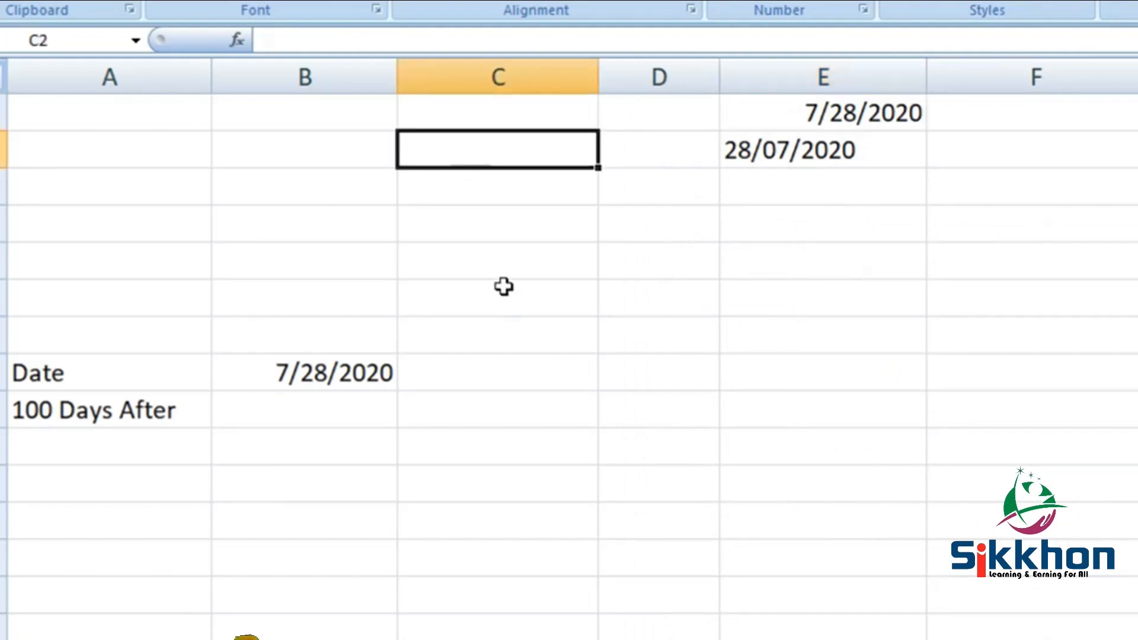
{"action": "type", "text": "=5-2"}
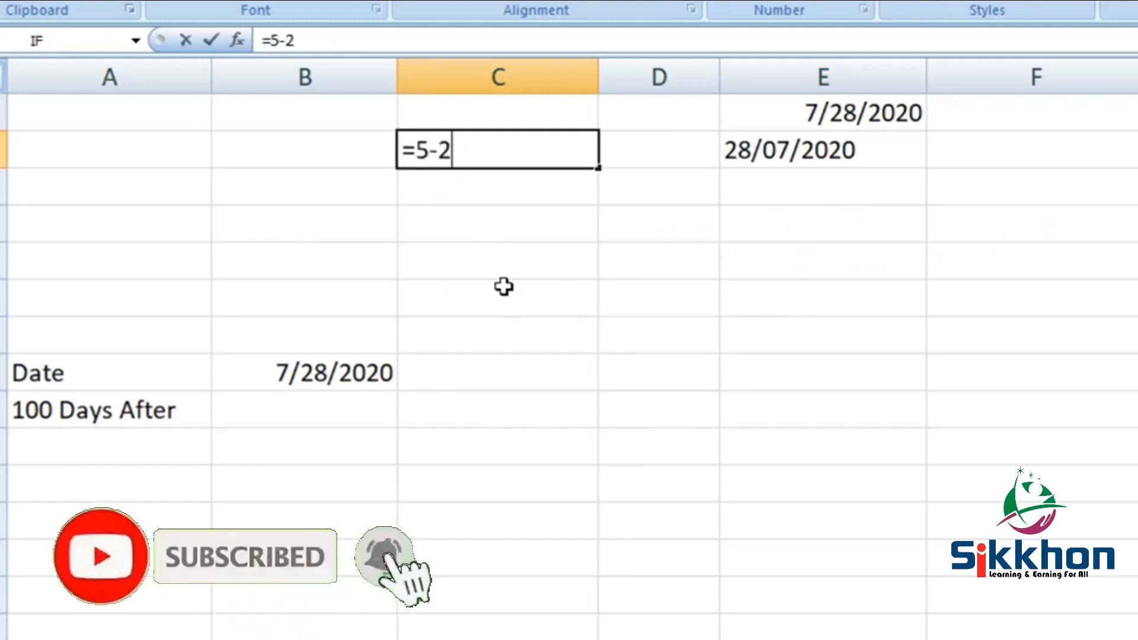
{"action": "key", "text": "Return"}
{"action": "left_click", "coordinate": [563, 148]}
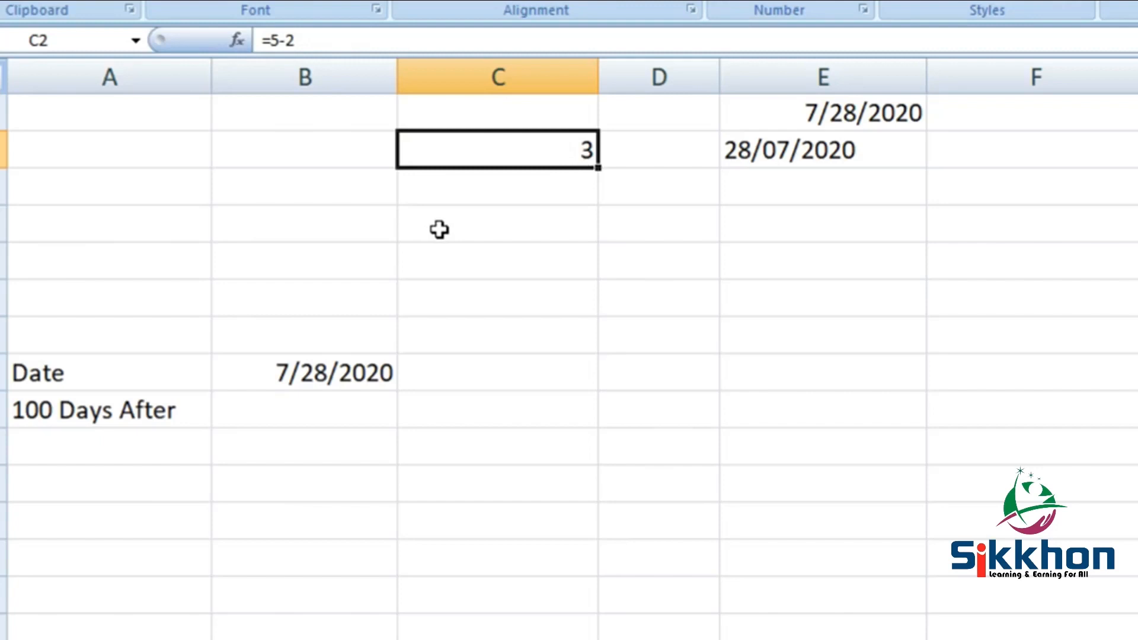
- Apply Comma Style to the date in cell E1 to show its serial number
{"action": "left_click", "coordinate": [857, 112]}
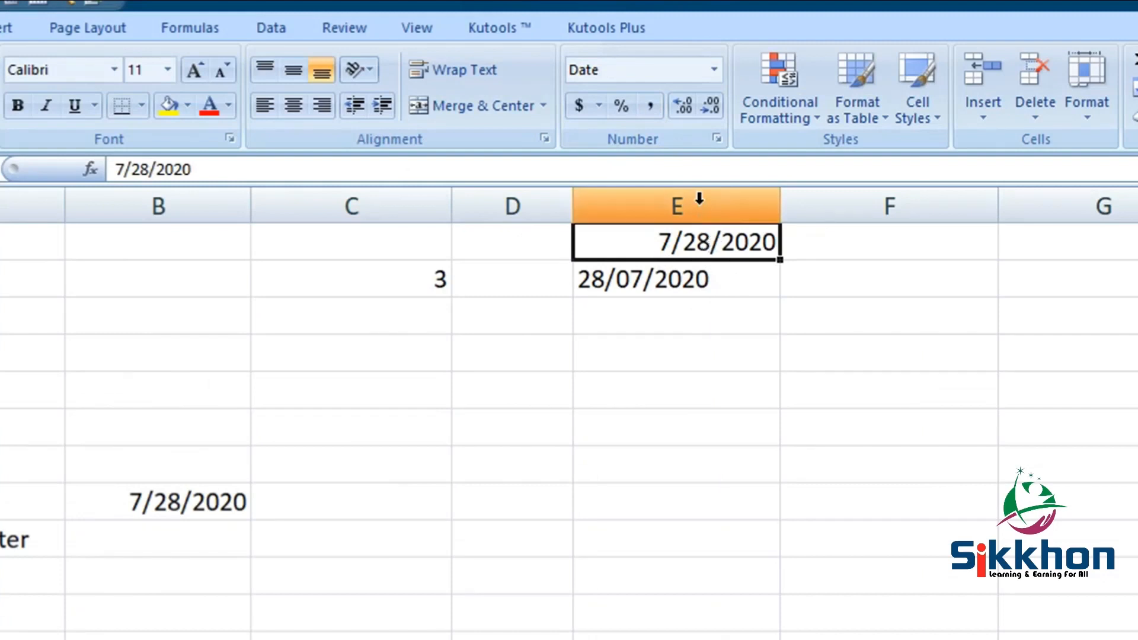
{"action": "left_click", "coordinate": [651, 105]}
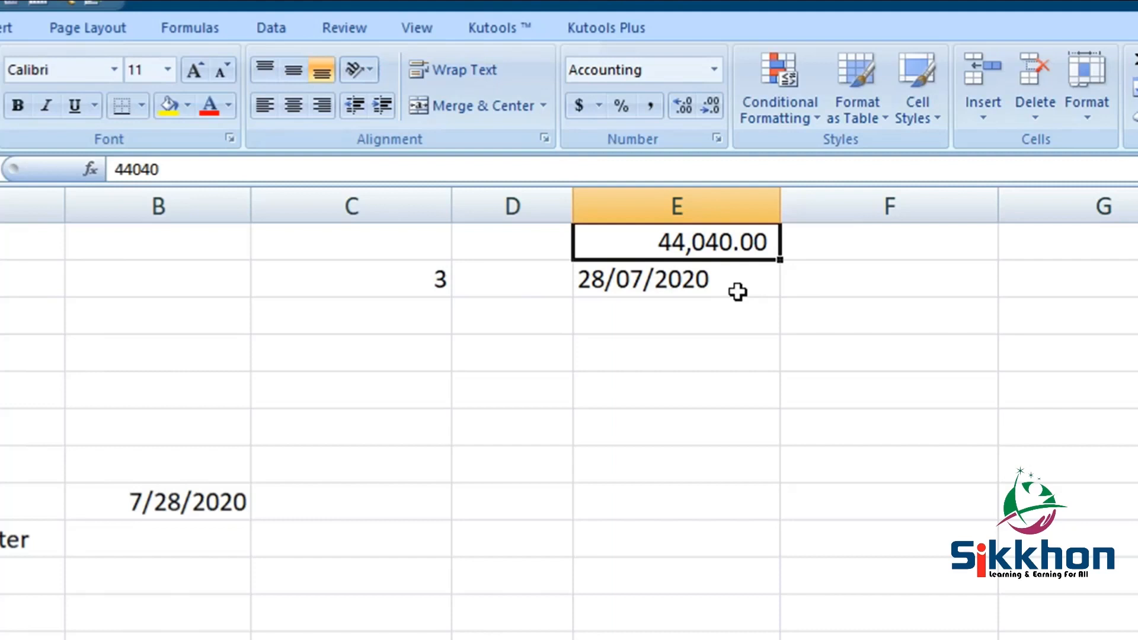
- Enter the date 1/1/1900 in cell E7 and apply Comma Style to it
{"action": "left_click", "coordinate": [614, 473]}
{"action": "type", "text": "1/1/1900"}
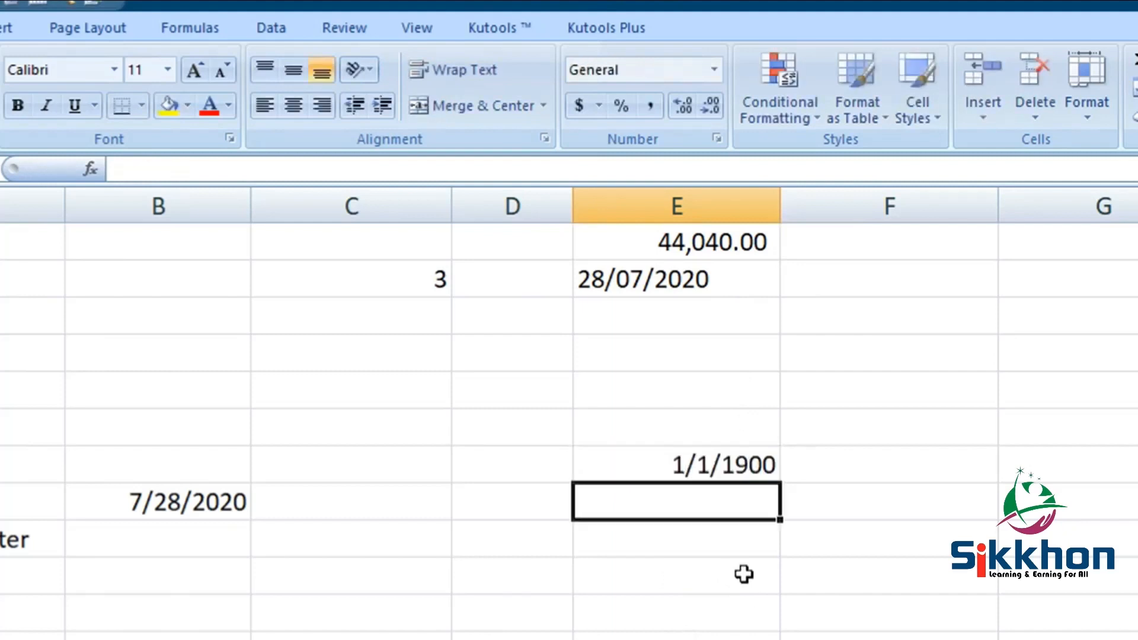
{"action": "left_click", "coordinate": [720, 472]}
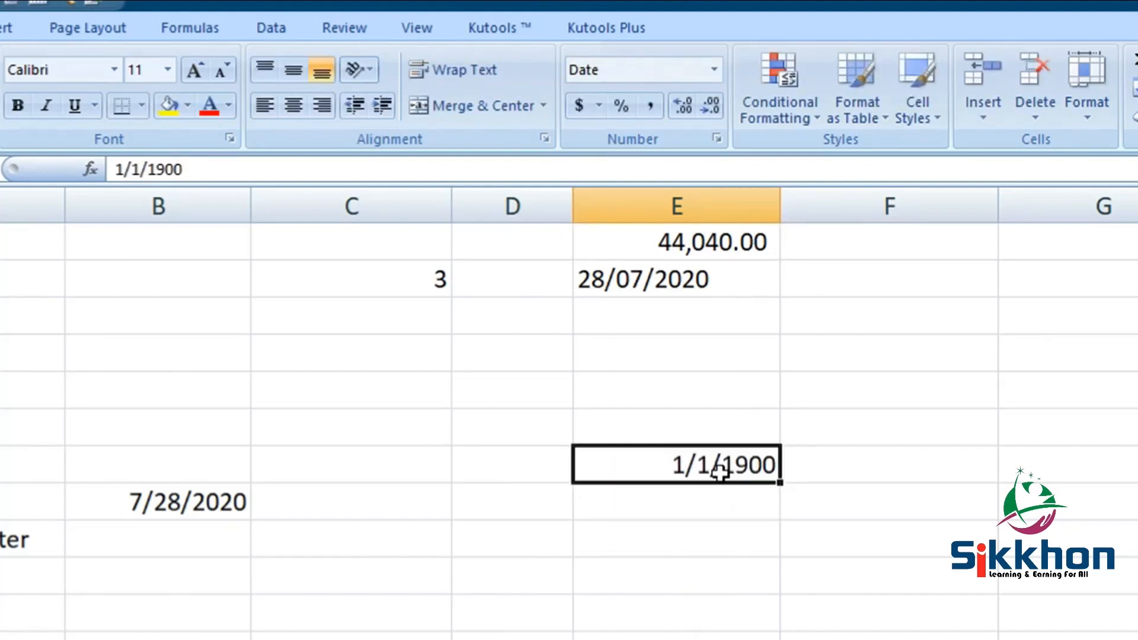
{"action": "left_click", "coordinate": [650, 106]}
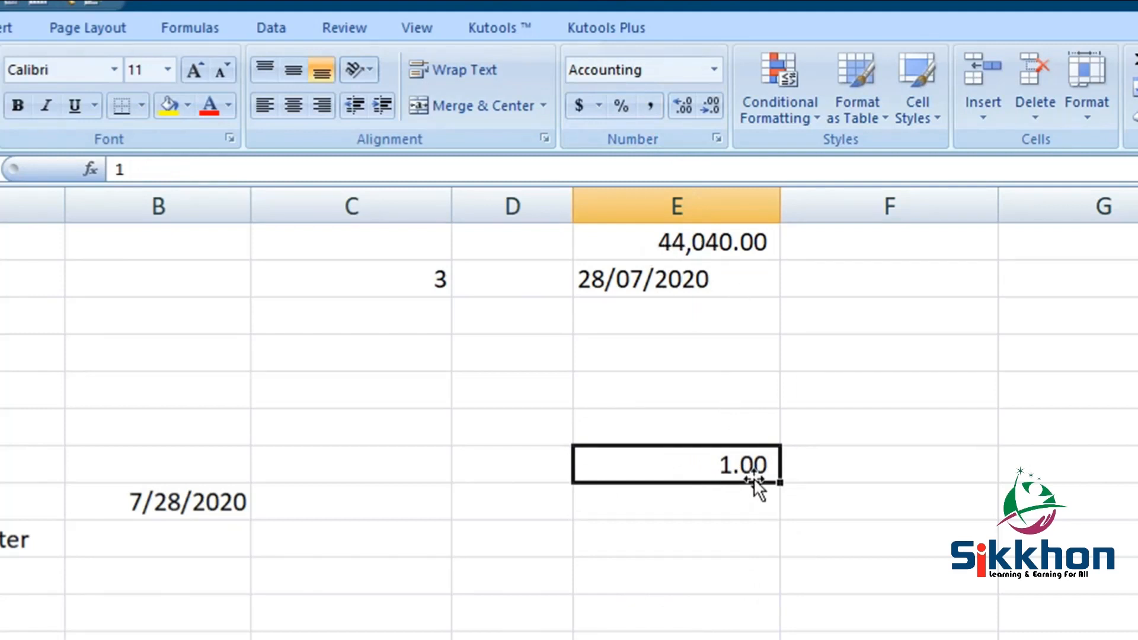
- Enter 1/1/1800 in cell E8 and apply Comma Style to it
{"action": "left_click", "coordinate": [712, 511]}
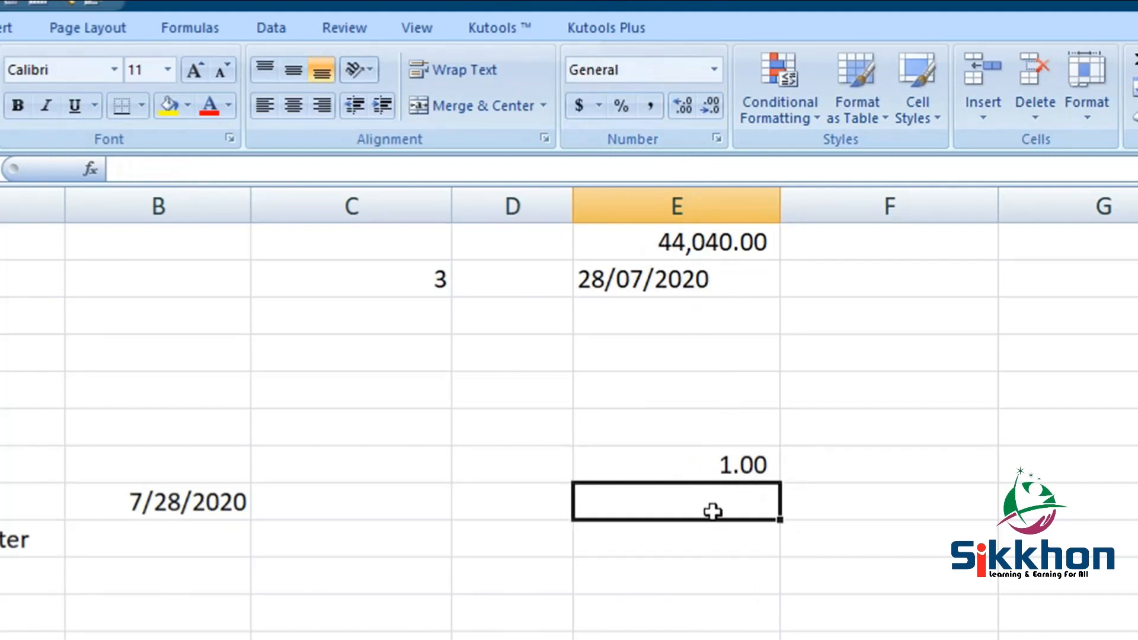
{"action": "type", "text": "1/"}
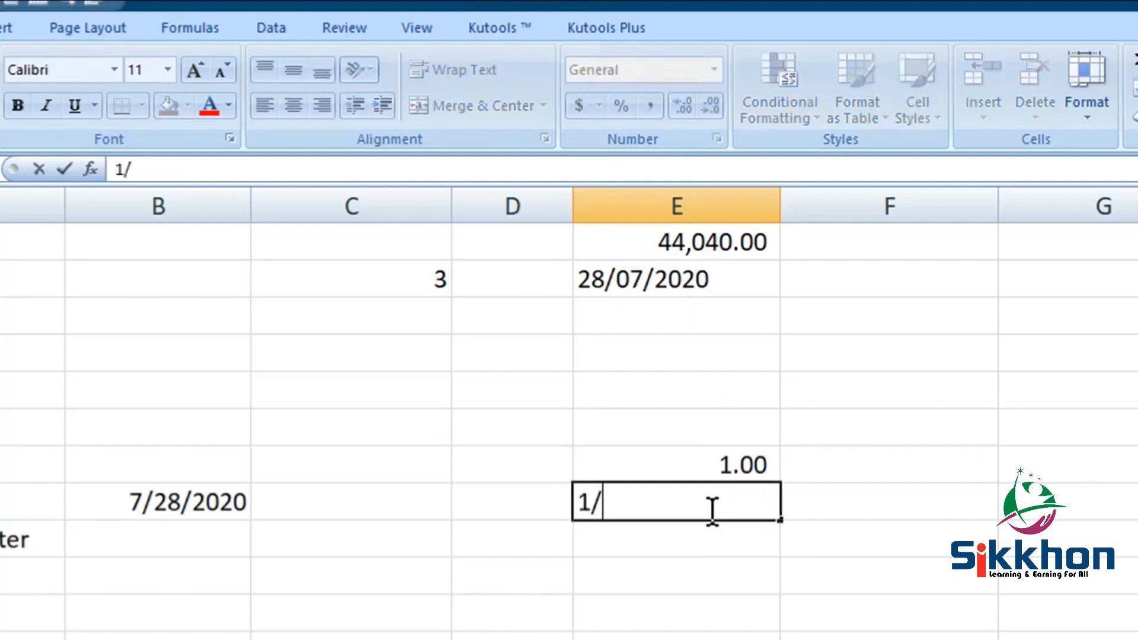
{"action": "type", "text": "1/1800"}
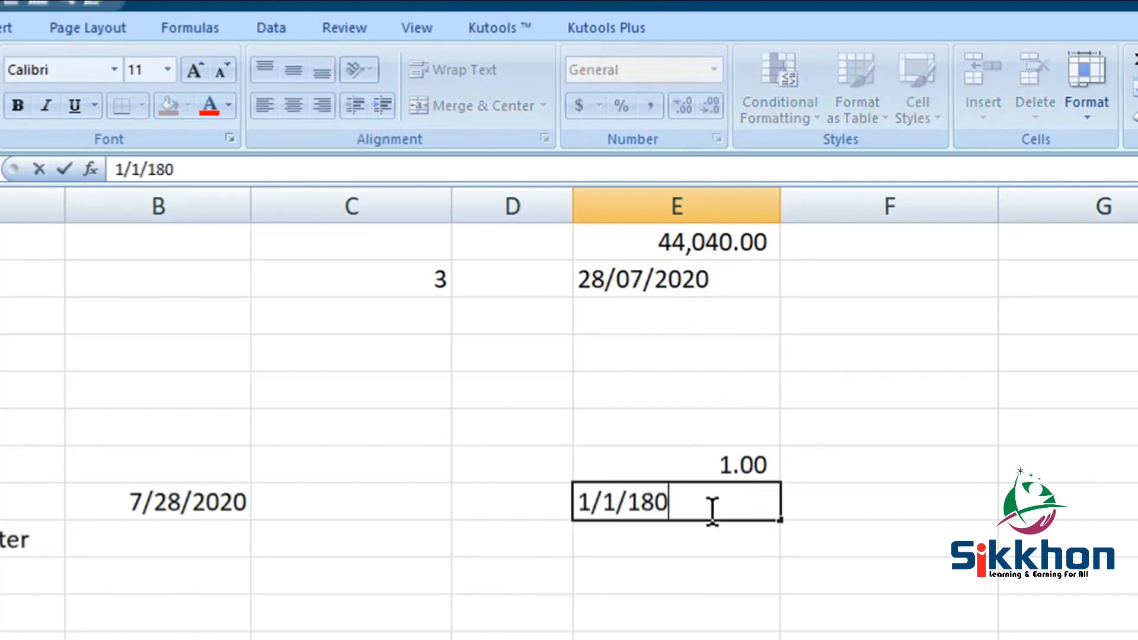
{"action": "key", "text": "Return"}
{"action": "left_click", "coordinate": [676, 506]}
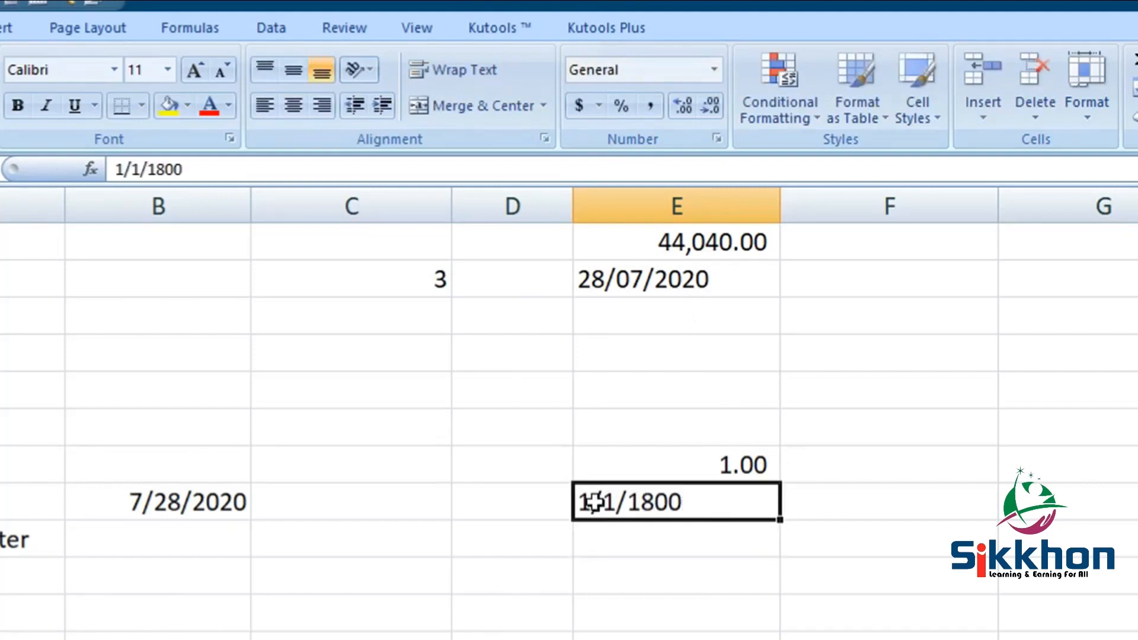
{"action": "left_click", "coordinate": [652, 105]}
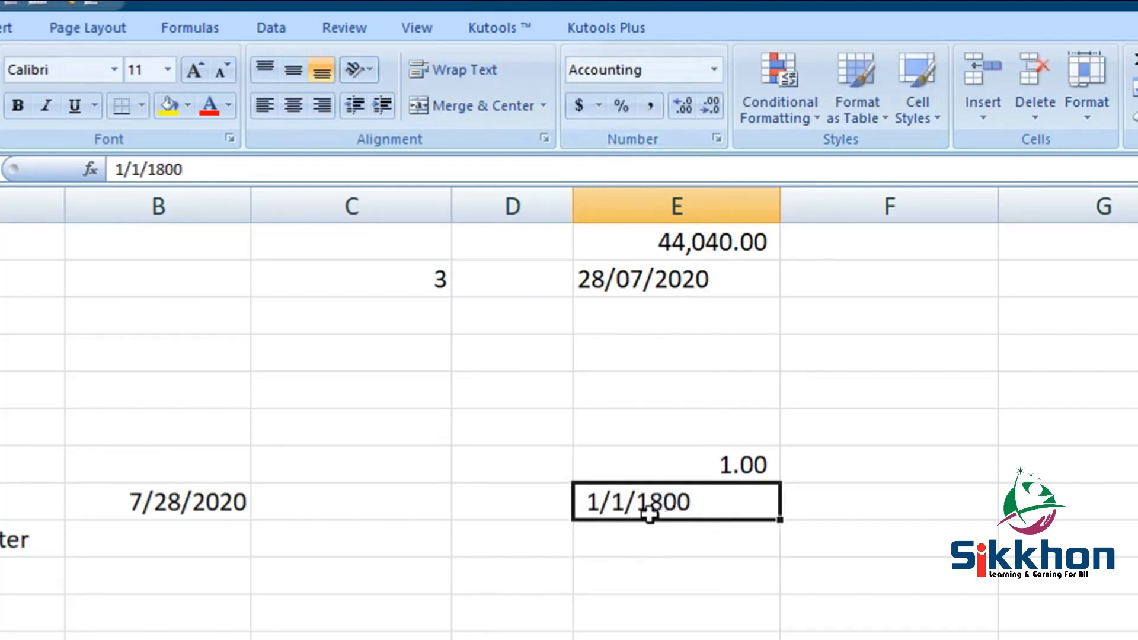
- Apply Comma Style to the 28/07/2020 entry in cell E2 and compare it with cell E7
{"action": "left_click", "coordinate": [734, 292]}
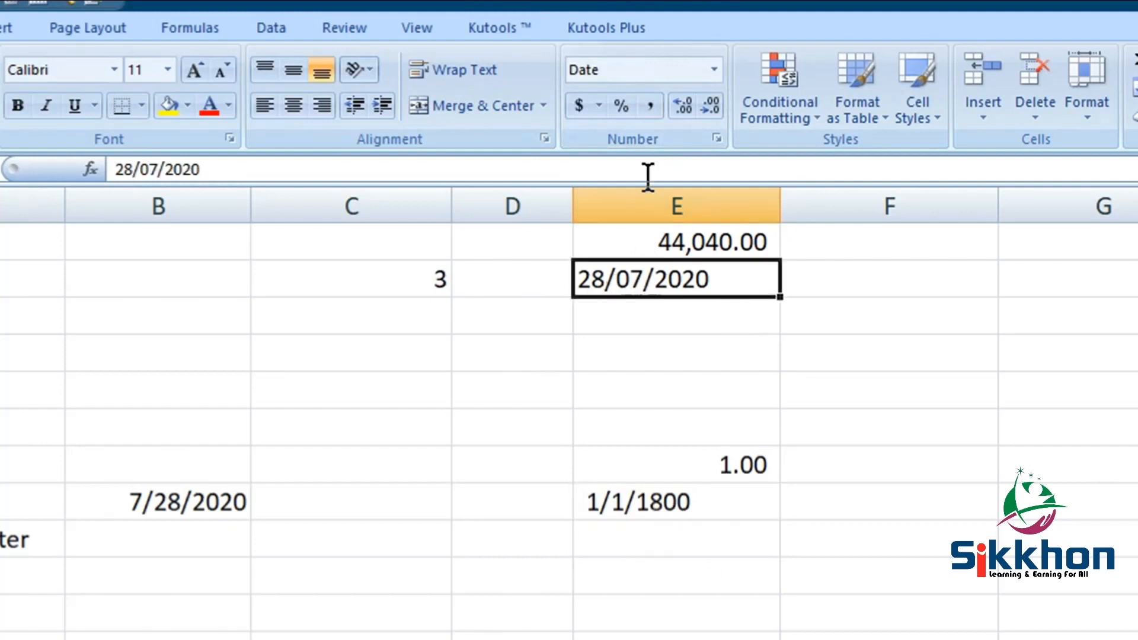
{"action": "left_click", "coordinate": [653, 108]}
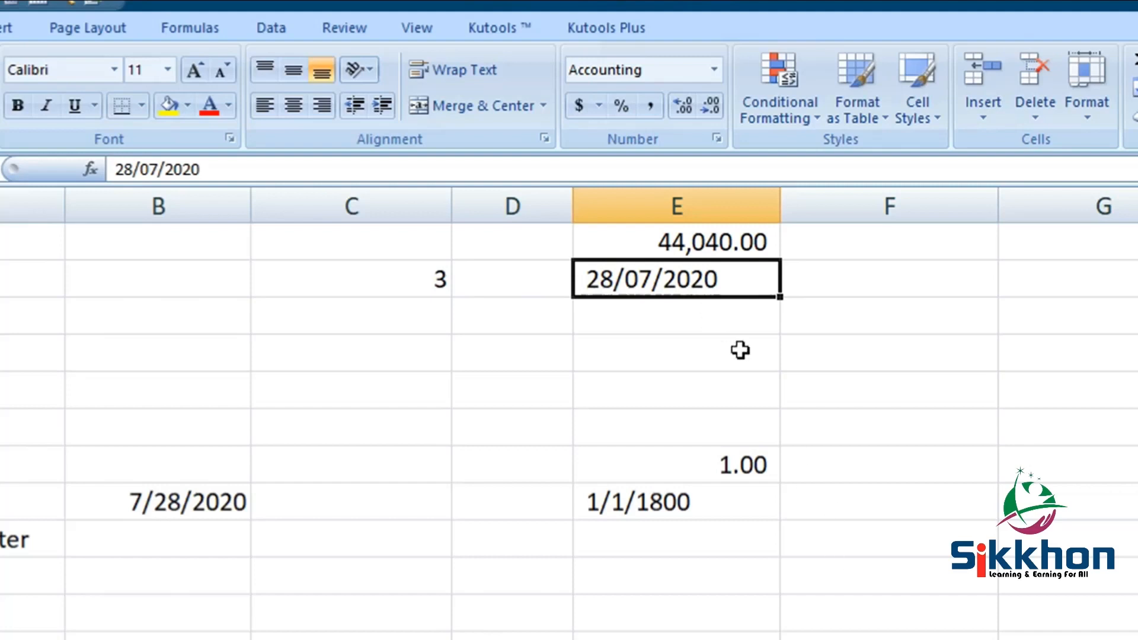
{"action": "left_click", "coordinate": [734, 472]}
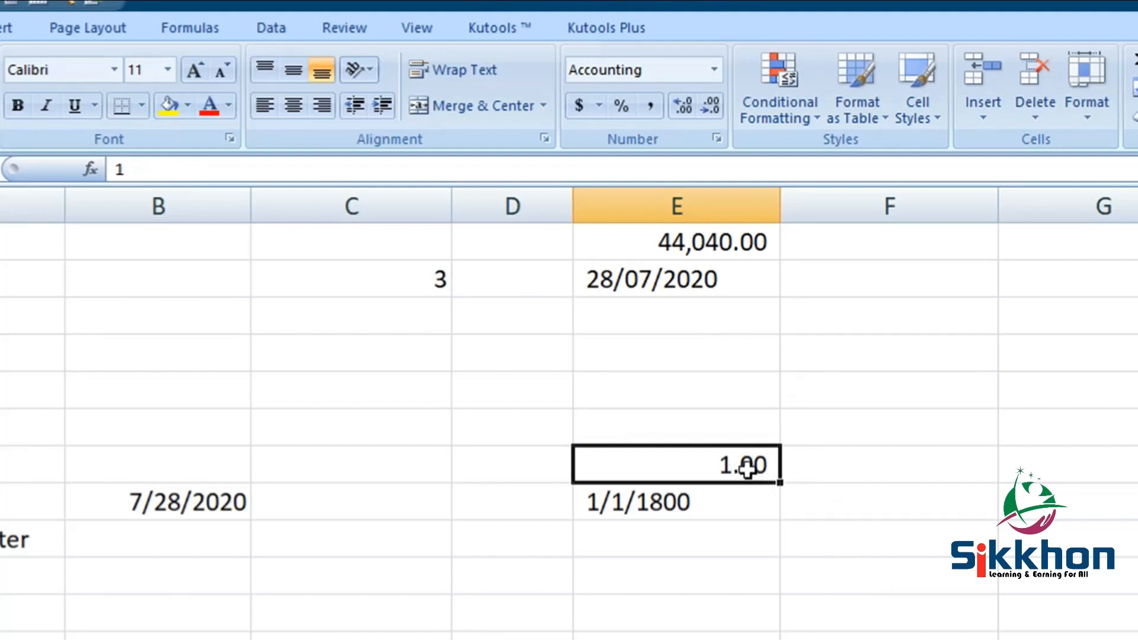
- Clear the contents of cell E2 and format cell E1 as Short Date
{"action": "left_click", "coordinate": [686, 288]}
{"action": "key", "text": "Delete"}
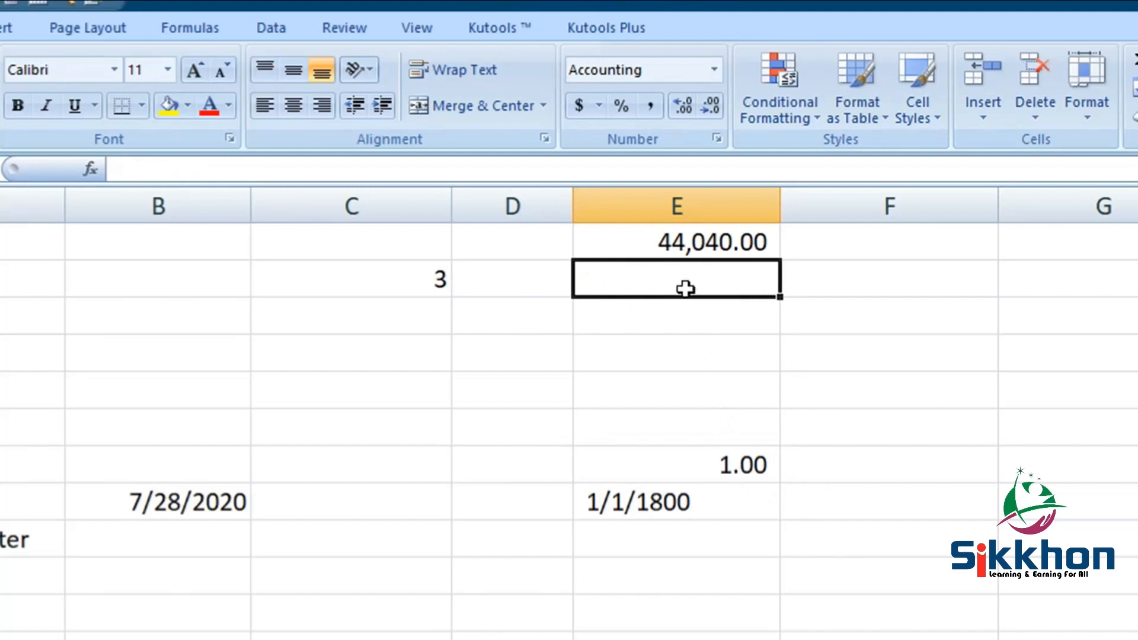
{"action": "left_click", "coordinate": [685, 247]}
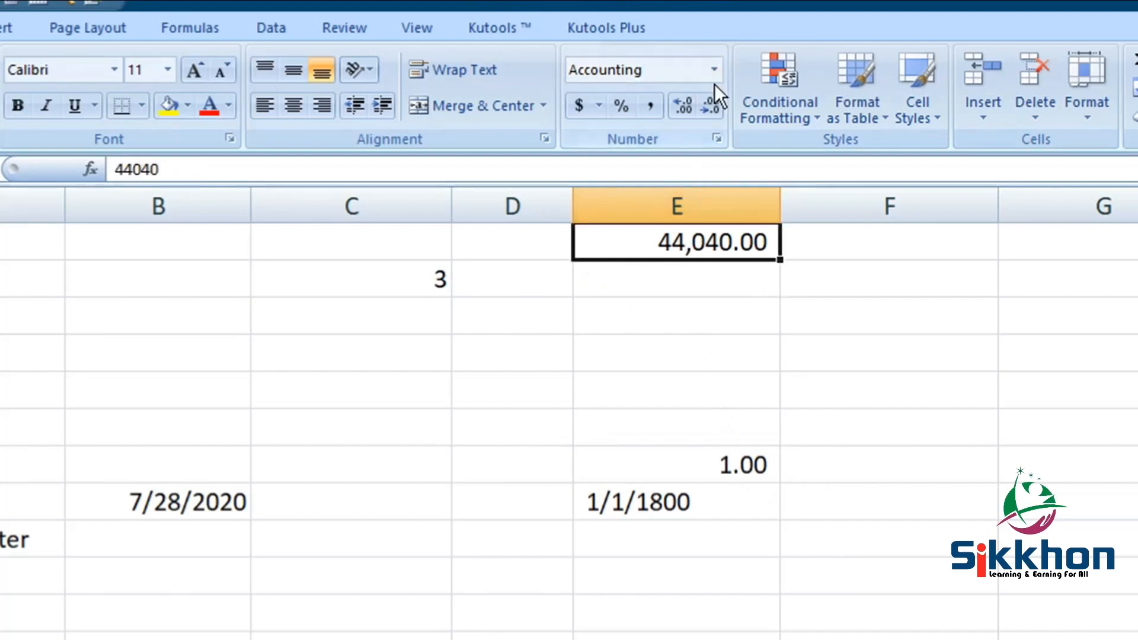
{"action": "left_click", "coordinate": [713, 69]}
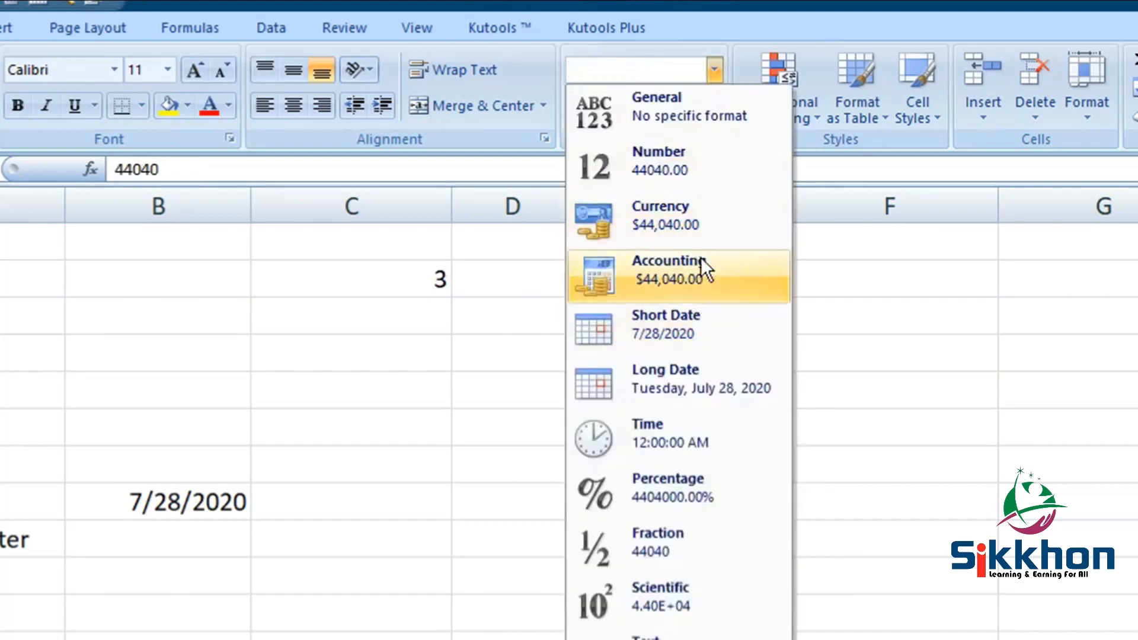
{"action": "left_click", "coordinate": [605, 330]}
{"action": "left_click", "coordinate": [723, 264]}
{"action": "left_click", "coordinate": [671, 243]}
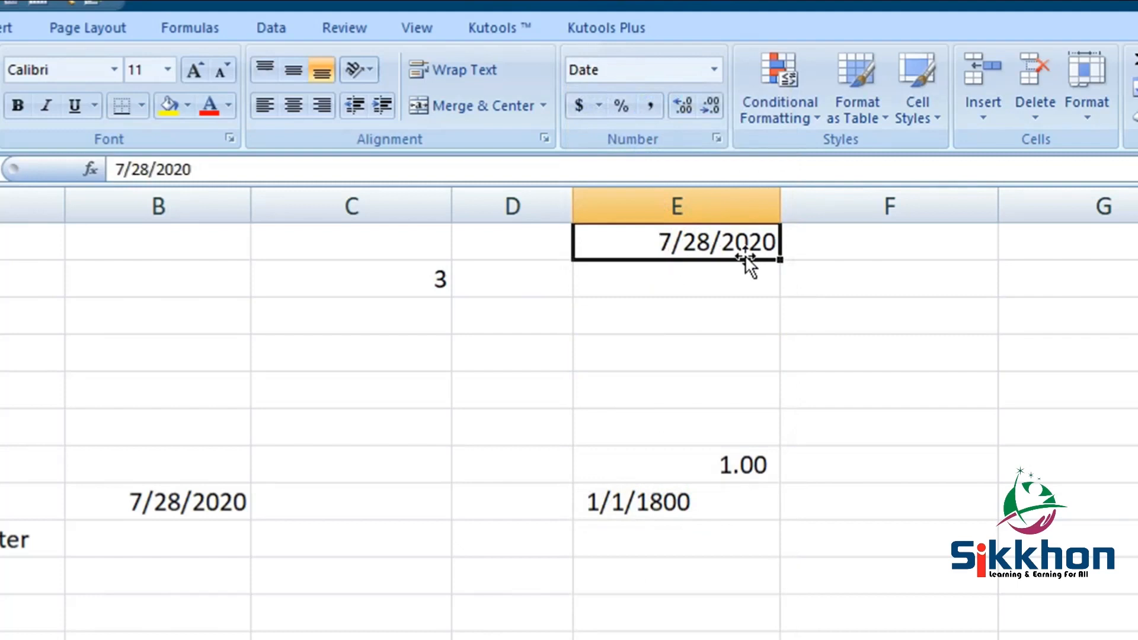
- Enter the date 7/25/2020 in cell E2 and compare it with the date in E1
{"action": "left_click", "coordinate": [695, 282]}
{"action": "type", "text": "7/"}
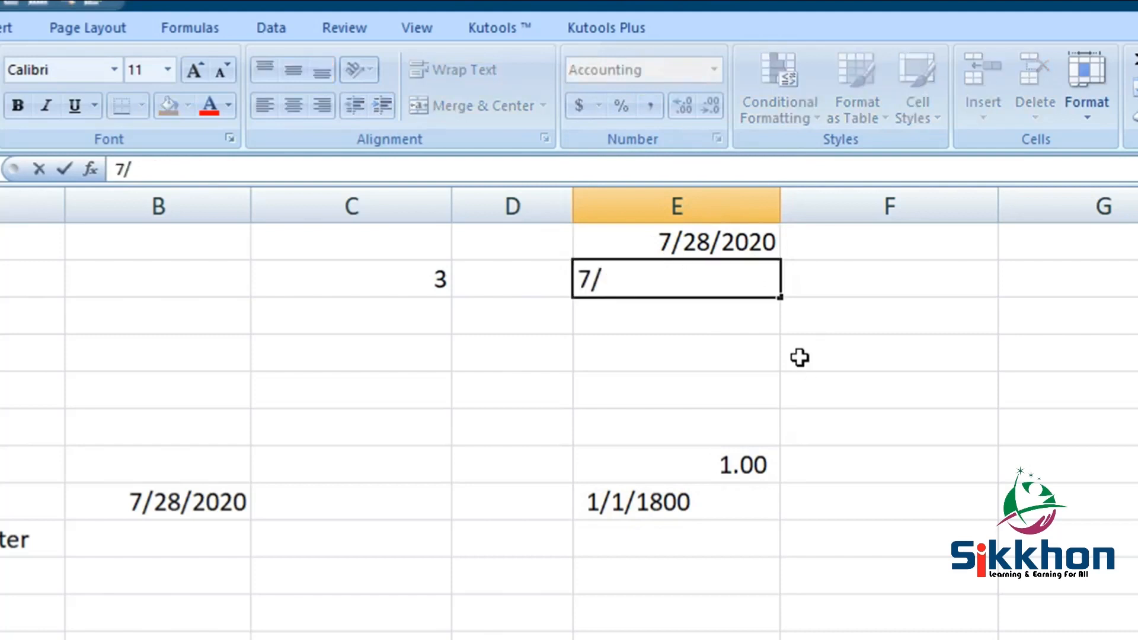
{"action": "type", "text": "25/2020"}
{"action": "key", "text": "Return"}
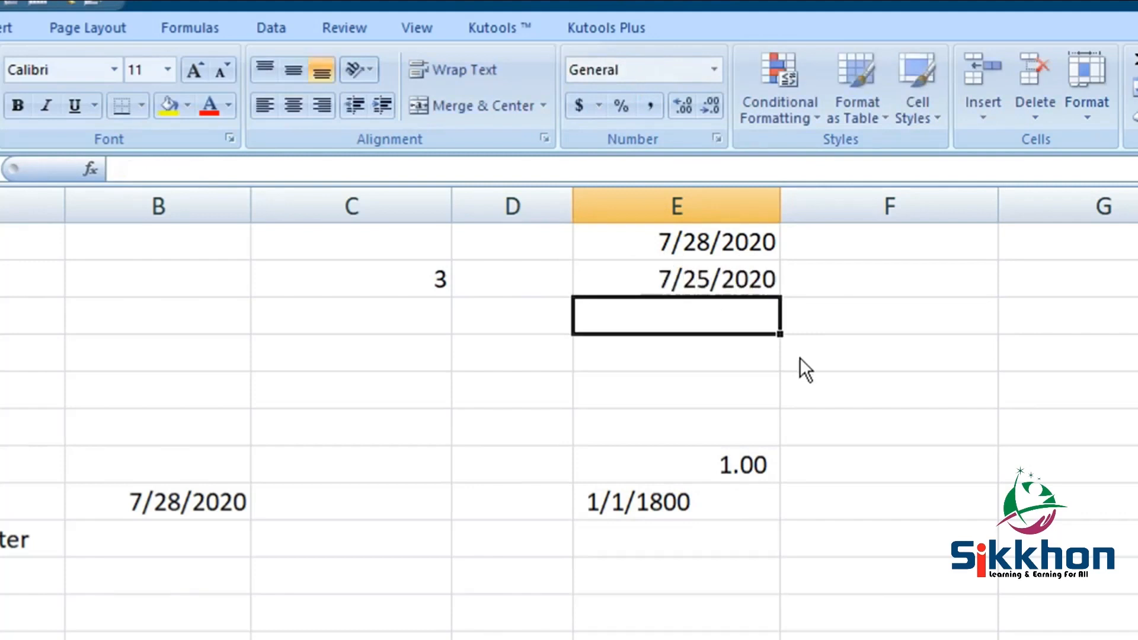
{"action": "left_click", "coordinate": [709, 278]}
{"action": "left_click", "coordinate": [711, 249]}
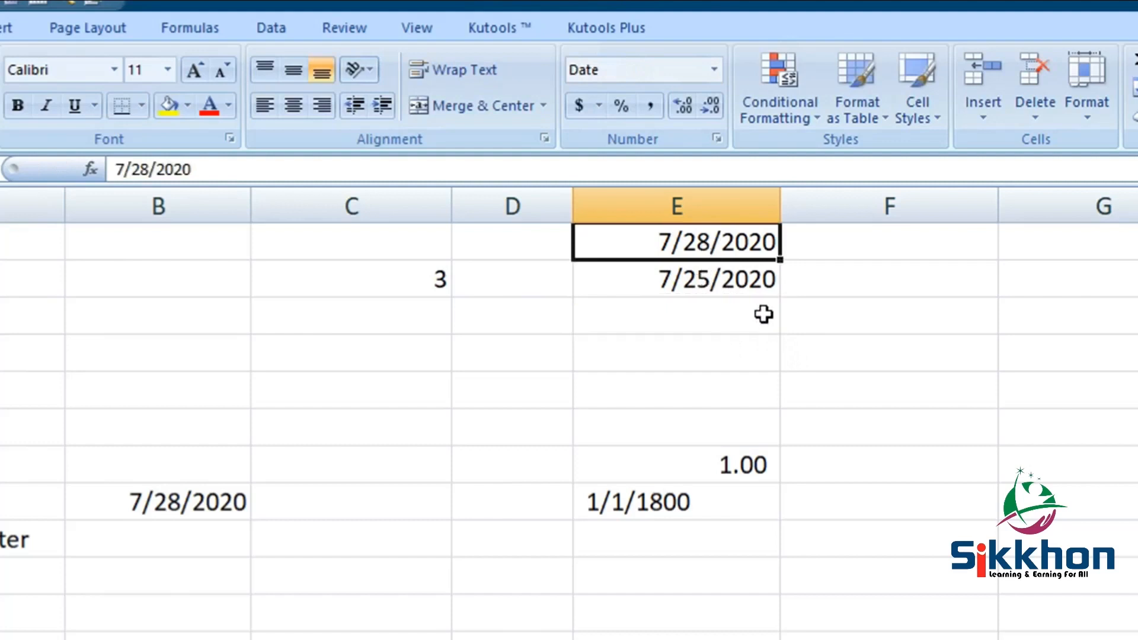
- Enter the formula =E1-E2 in cell E3 to calculate the days between the two dates
{"action": "left_click", "coordinate": [702, 325]}
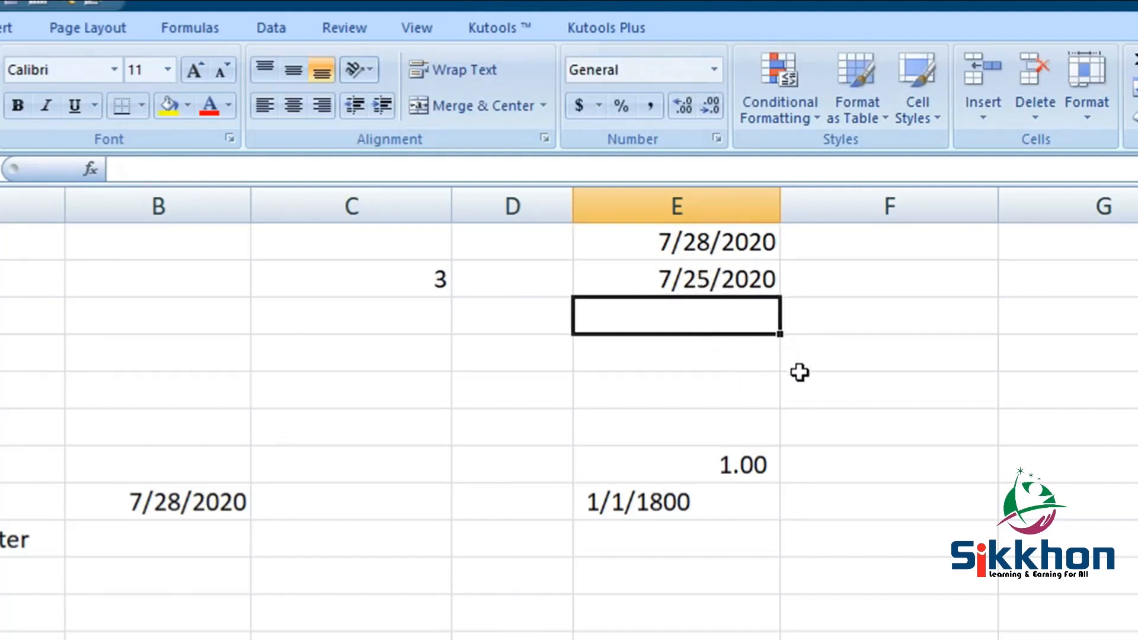
{"action": "type", "text": "="}
{"action": "left_click", "coordinate": [732, 238]}
{"action": "type", "text": "-"}
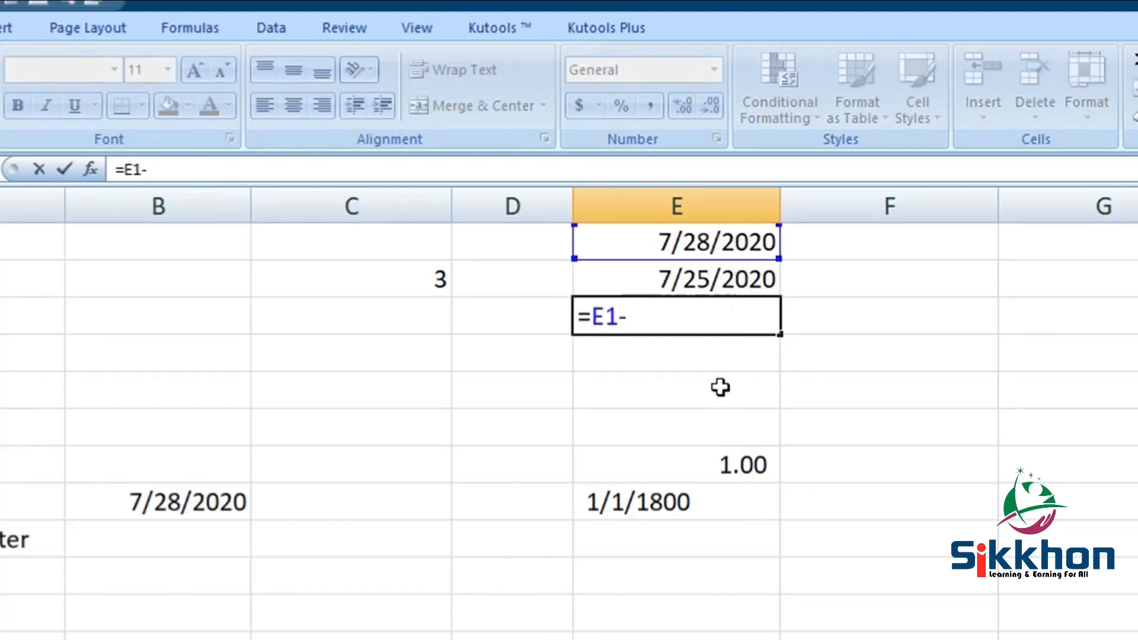
{"action": "left_click", "coordinate": [701, 266]}
{"action": "key", "text": "Return"}
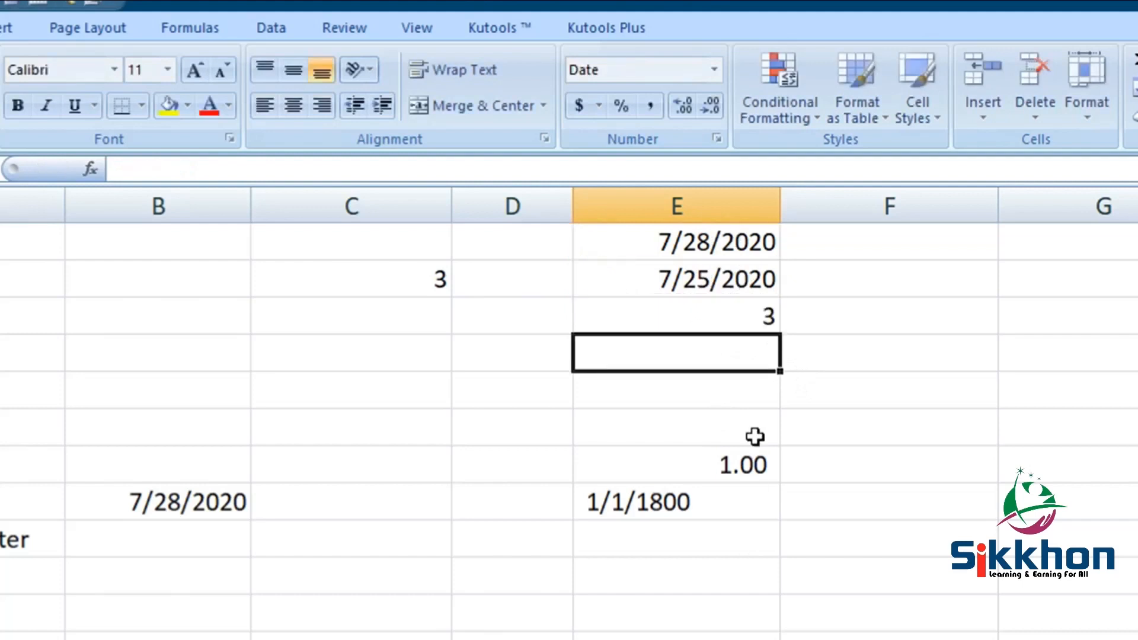
{"action": "left_click", "coordinate": [754, 318]}
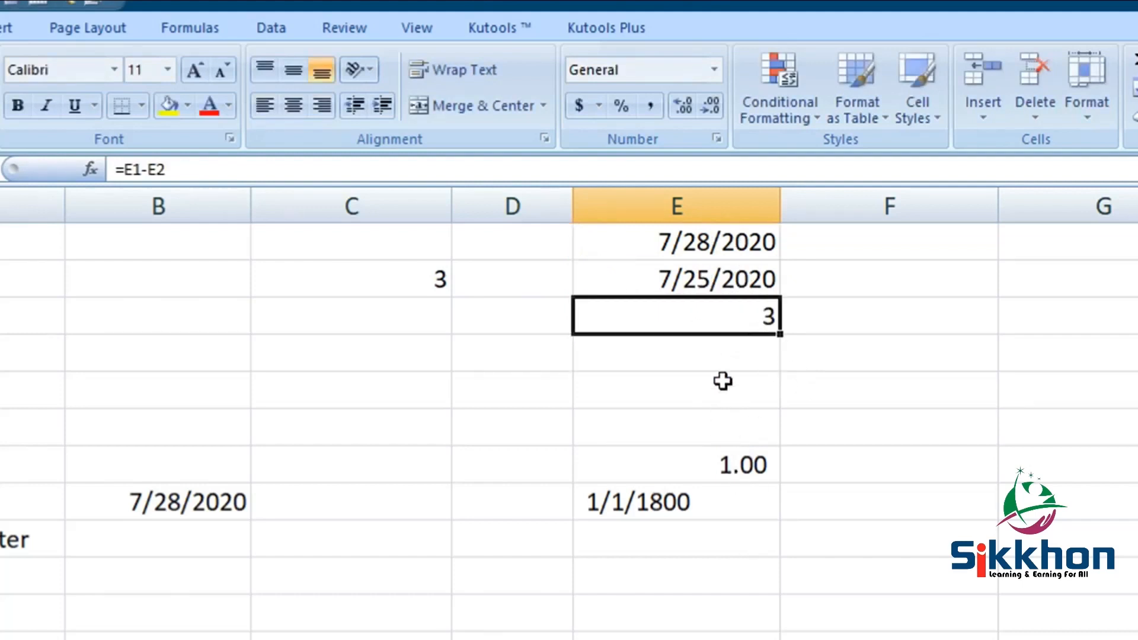
- Apply Comma Style to the dates in cells E1 and E2 to show their serial numbers
{"action": "left_click", "coordinate": [722, 256]}
{"action": "left_click", "coordinate": [653, 102]}
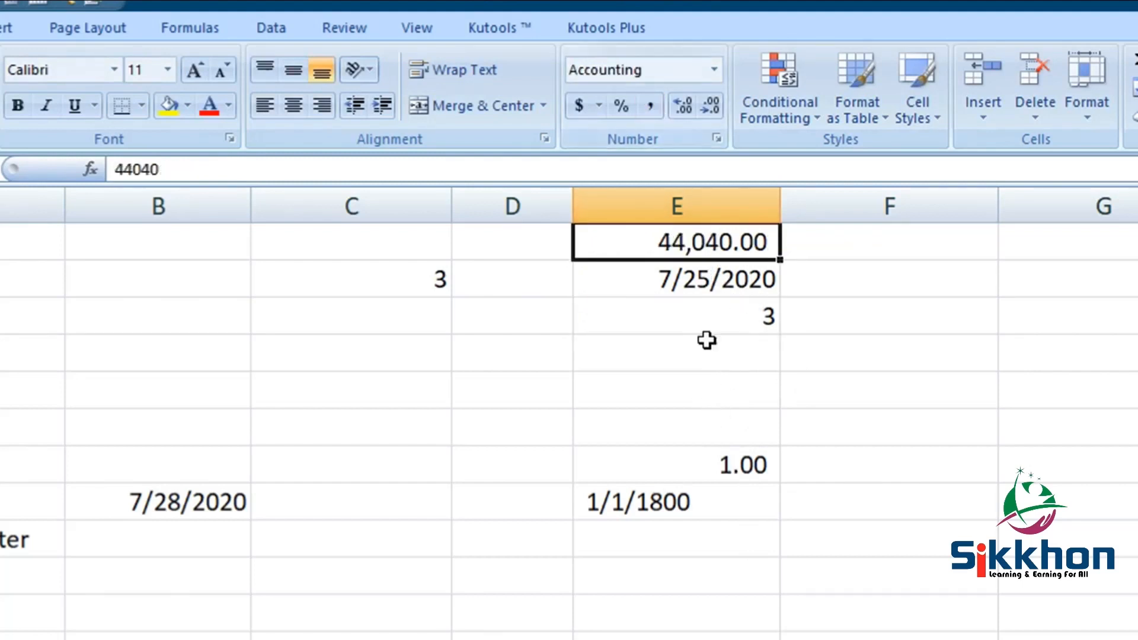
{"action": "left_click", "coordinate": [695, 284]}
{"action": "left_click", "coordinate": [649, 107]}
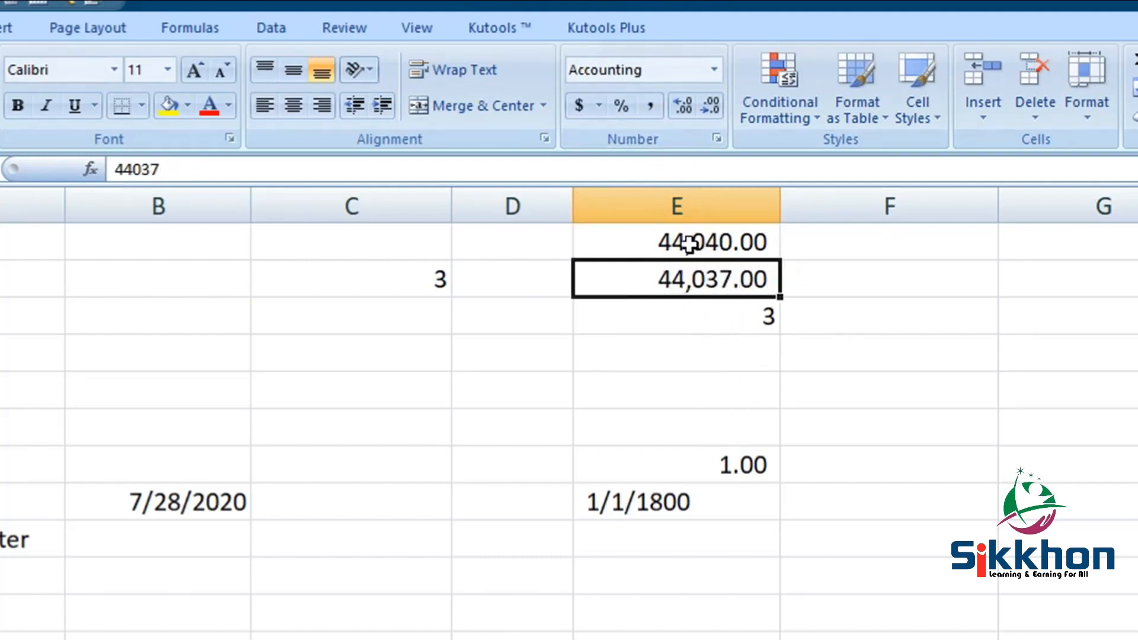
- Enter the formula =E1-E2 in cell F1 to subtract the two serial numbers
{"action": "left_click", "coordinate": [884, 231]}
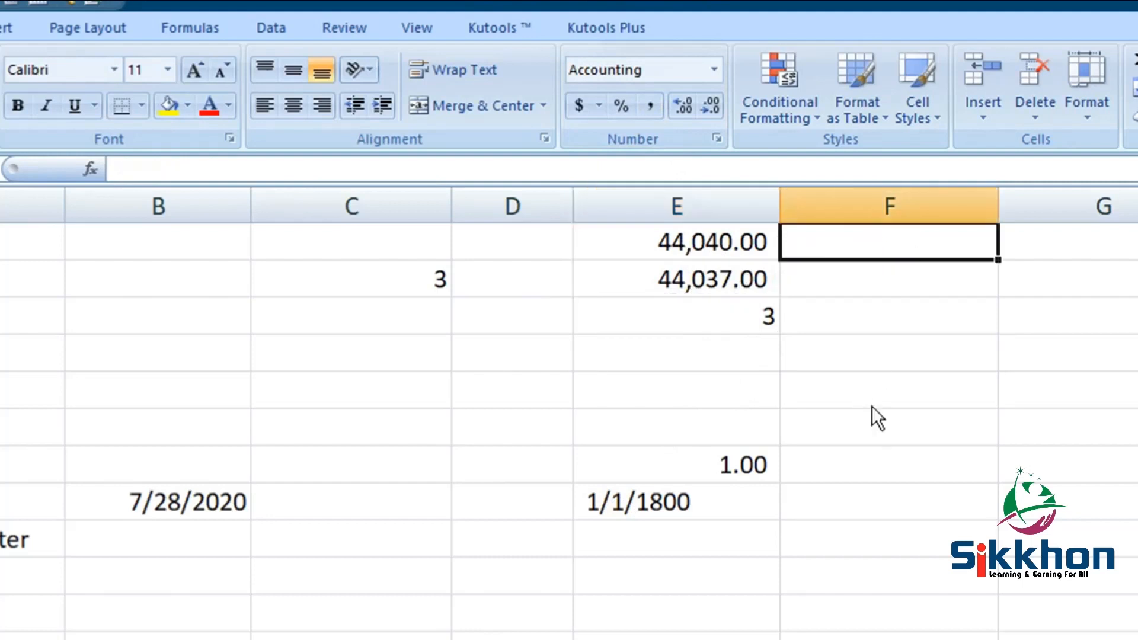
{"action": "type", "text": "="}
{"action": "left_click", "coordinate": [711, 243]}
{"action": "type", "text": "-"}
{"action": "left_click", "coordinate": [762, 283]}
{"action": "key", "text": "Return"}
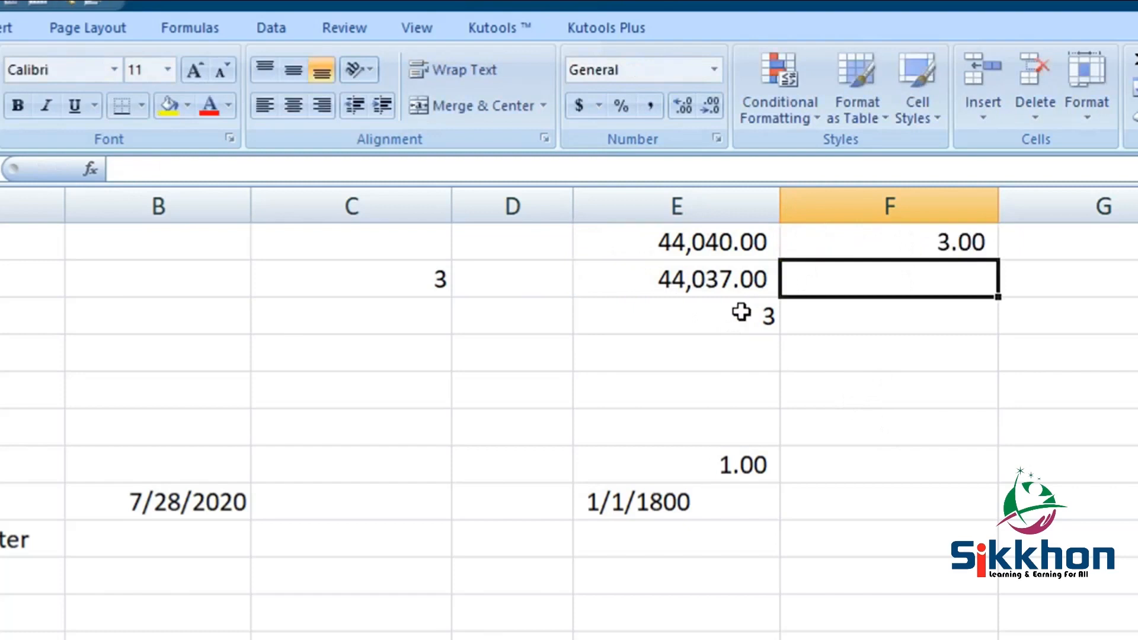
- Apply the Short Date format to cell E7 and compare it with the date in E8
{"action": "left_click", "coordinate": [962, 249]}
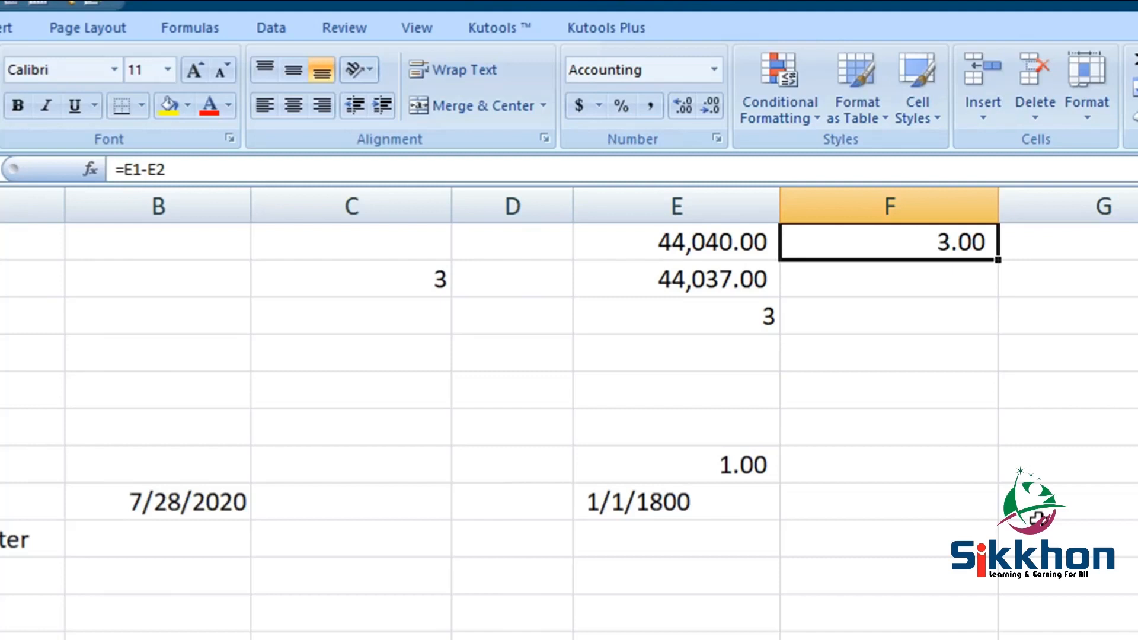
{"action": "left_click", "coordinate": [687, 234]}
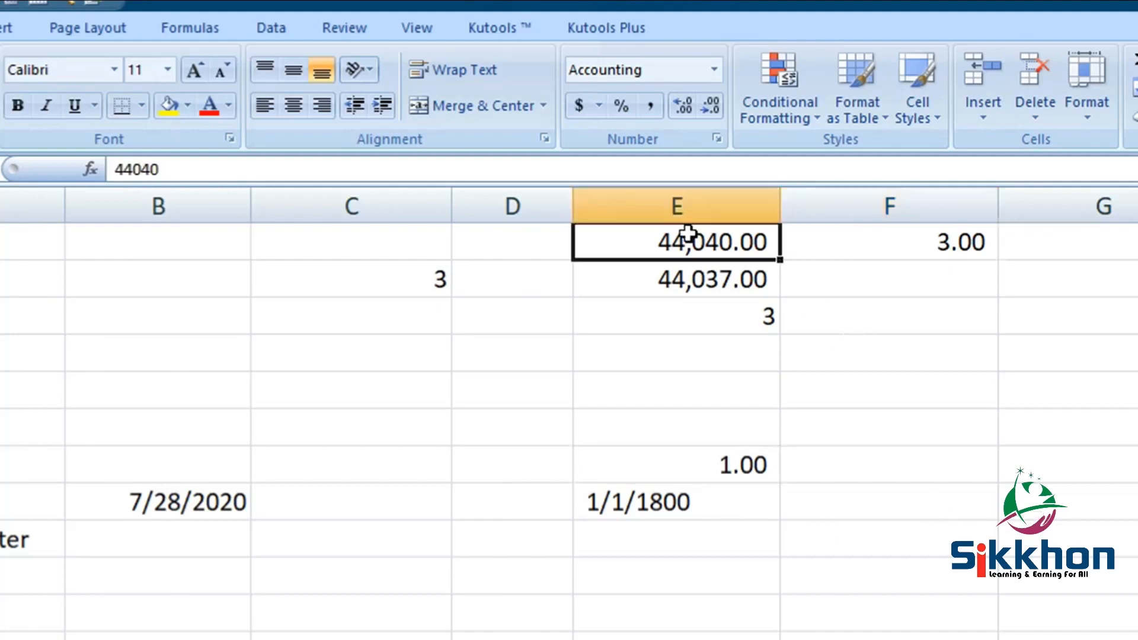
{"action": "left_click", "coordinate": [748, 471]}
{"action": "left_click", "coordinate": [715, 70]}
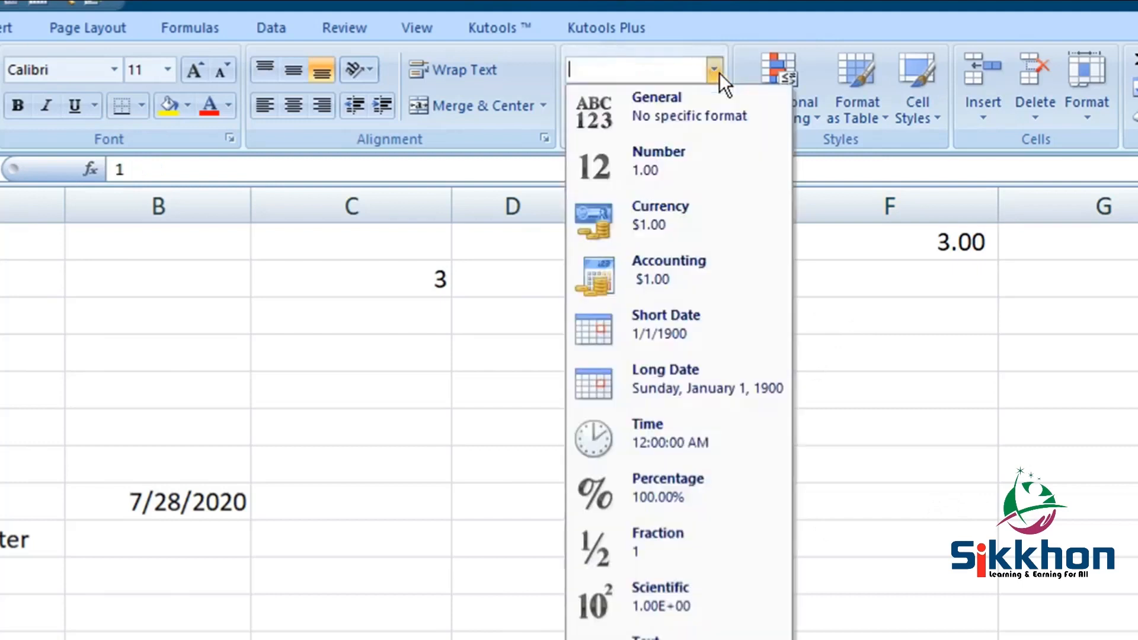
{"action": "left_click", "coordinate": [689, 327]}
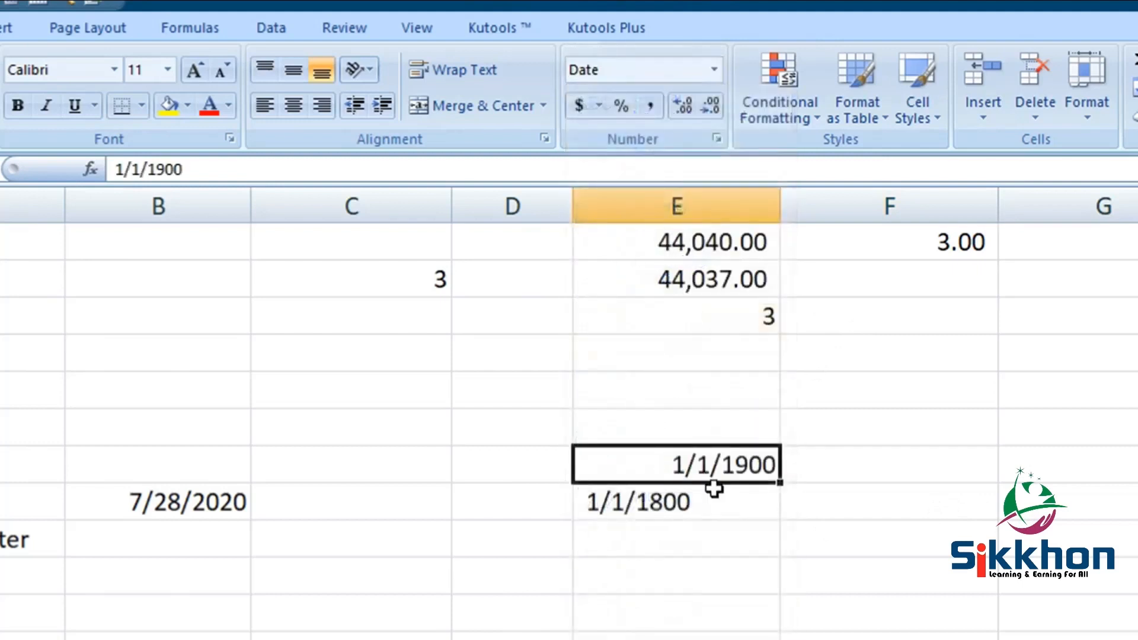
{"action": "left_click", "coordinate": [748, 510]}
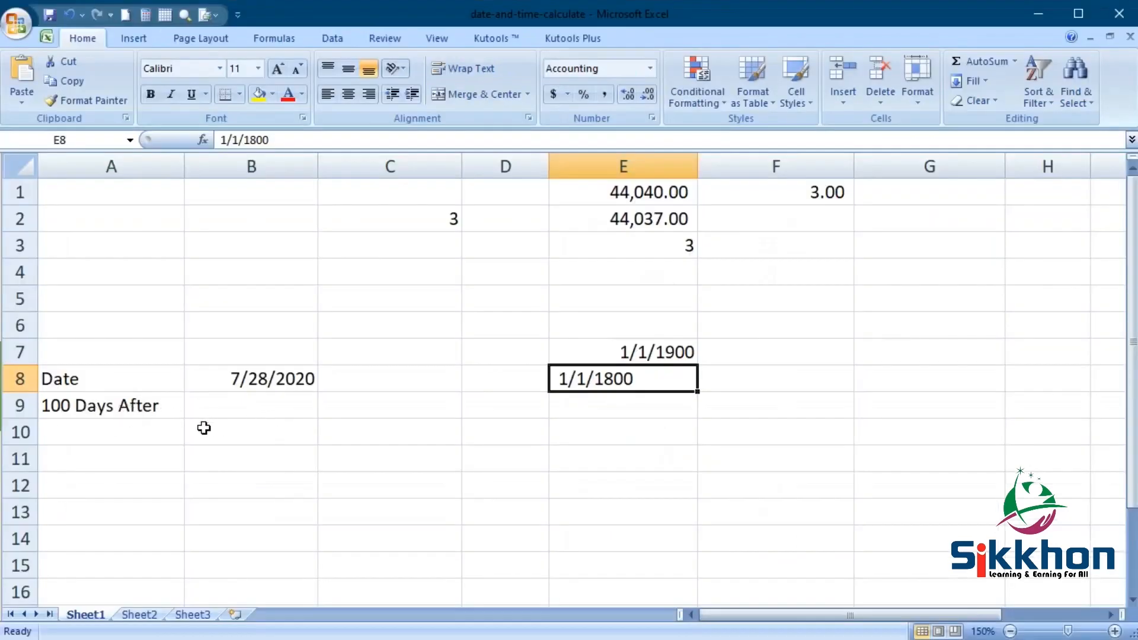
- Enter the formula =B8+100 in cell B9 to calculate the date 100 days after the one in B8
{"action": "left_click", "coordinate": [283, 384]}
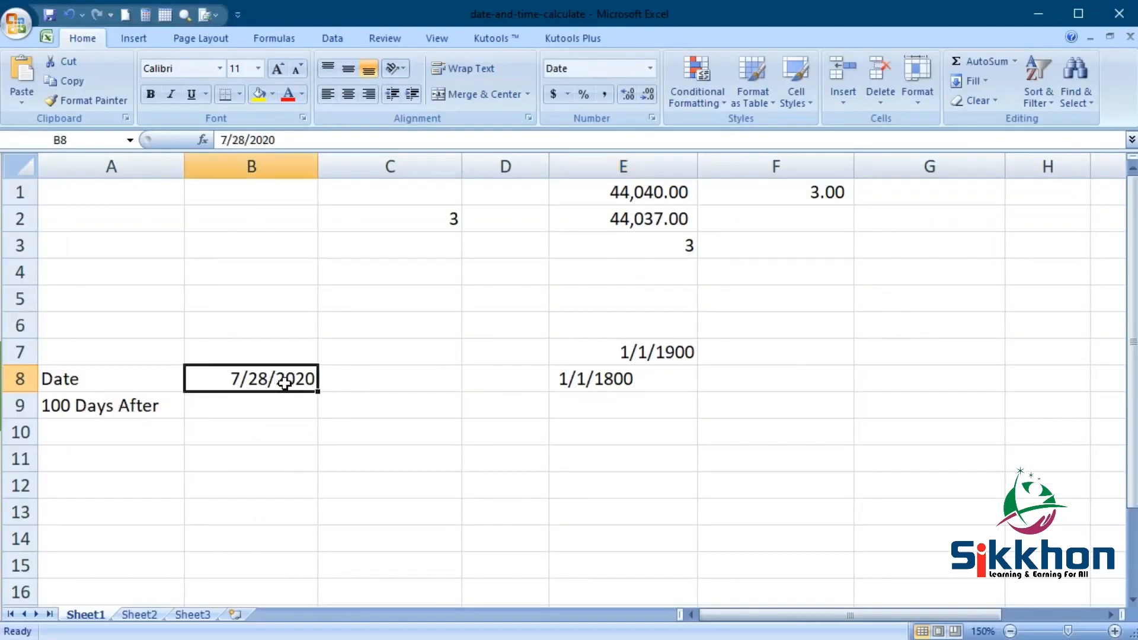
{"action": "left_click", "coordinate": [258, 413]}
{"action": "type", "text": "="}
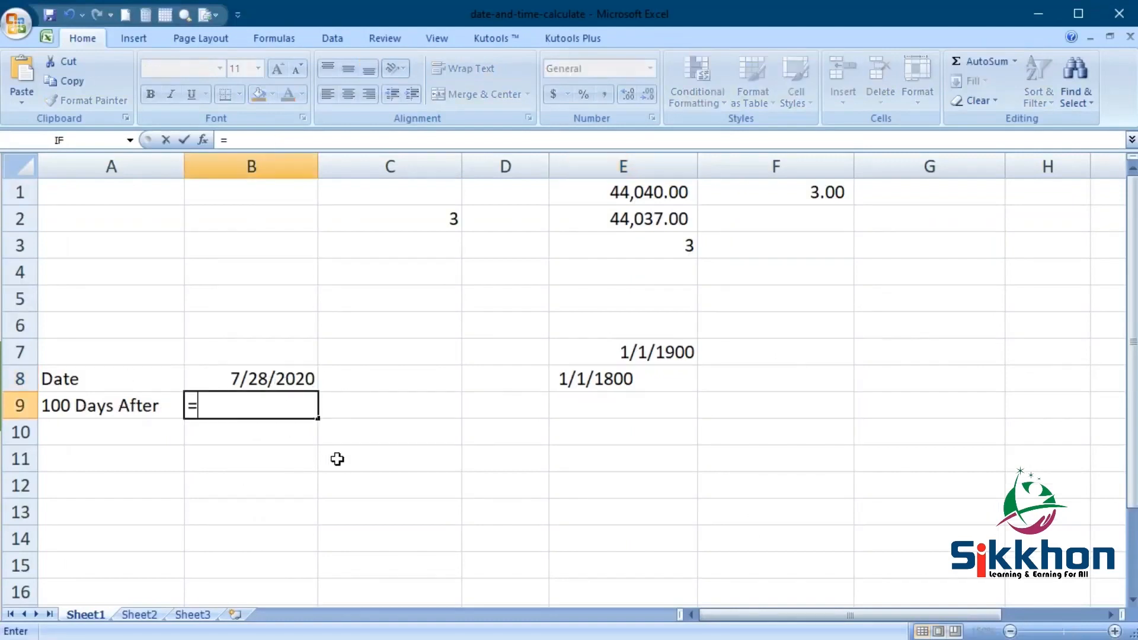
{"action": "left_click", "coordinate": [292, 380]}
{"action": "type", "text": "+100"}
{"action": "key", "text": "Return"}
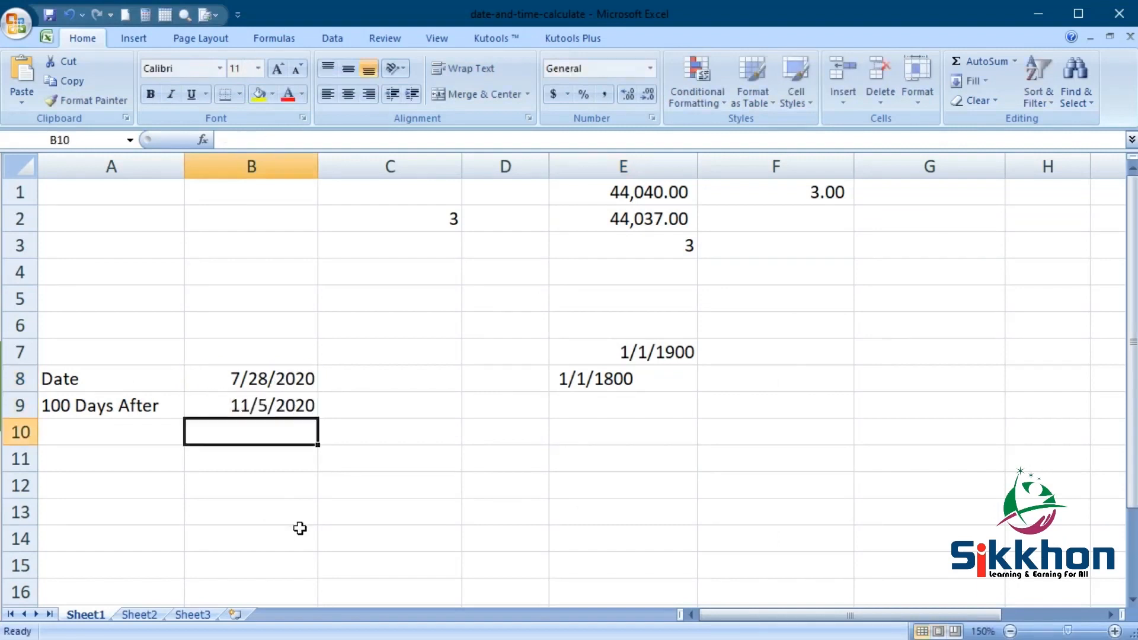
{"action": "left_click", "coordinate": [280, 375]}
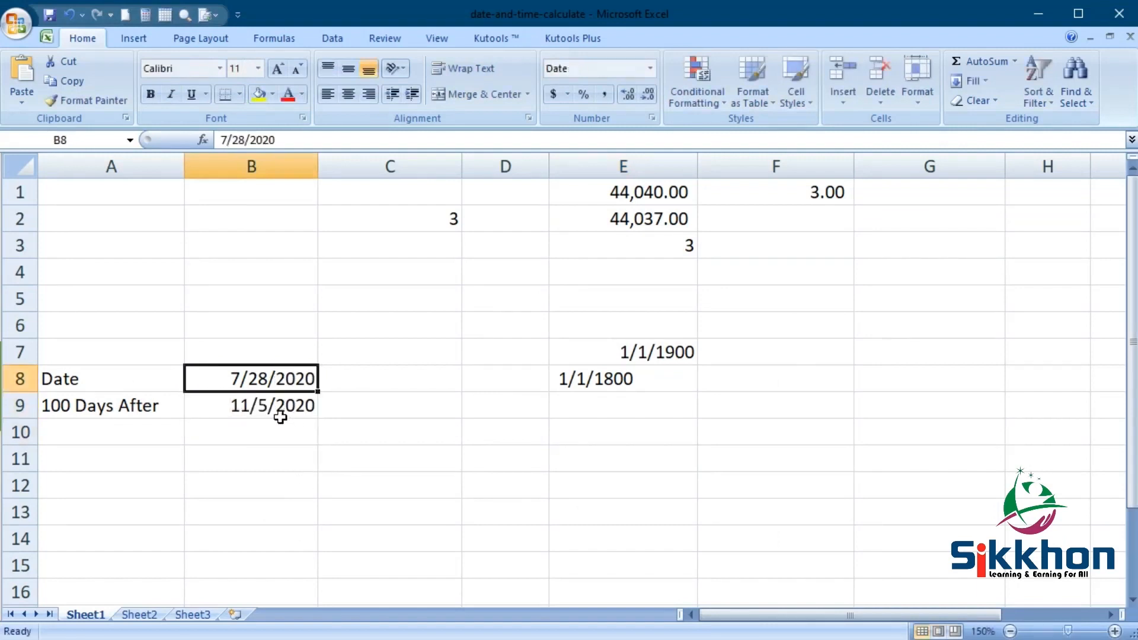
{"action": "left_click", "coordinate": [281, 415]}
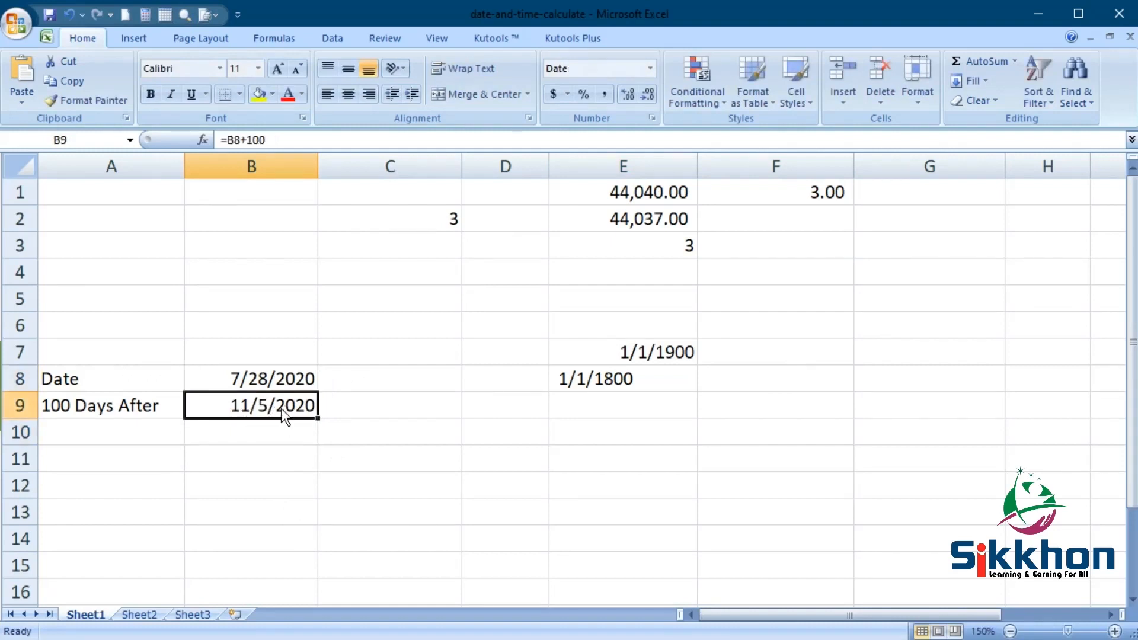
{"action": "left_click", "coordinate": [290, 384]}
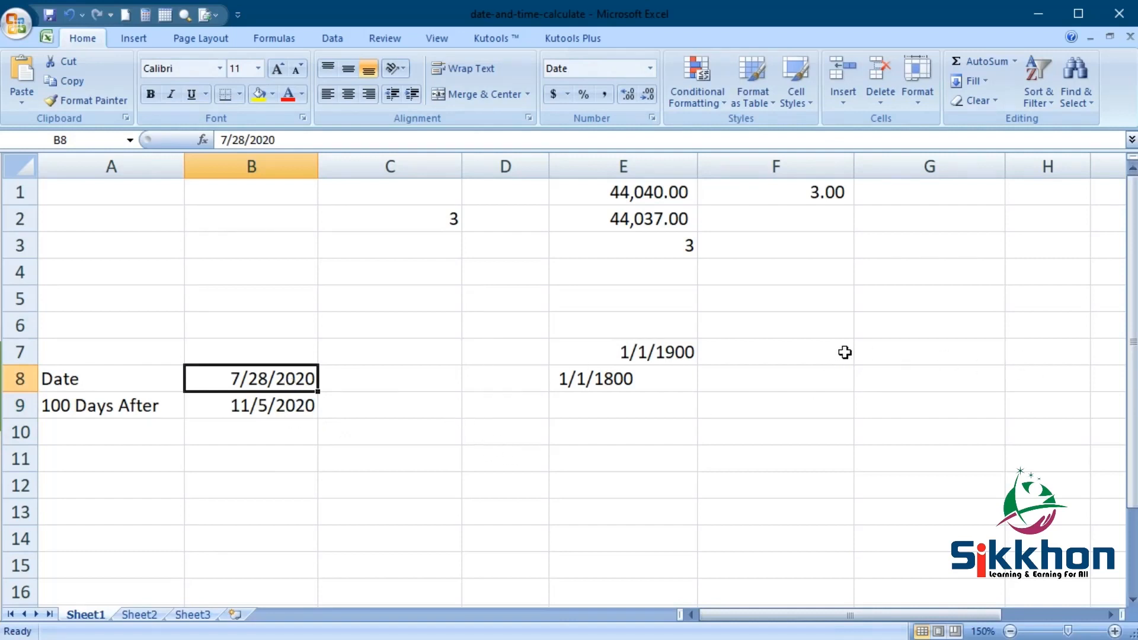
- Enter the time 3:00 in cell G6 and the time 3:00 AM in cell G7
{"action": "left_click", "coordinate": [870, 329]}
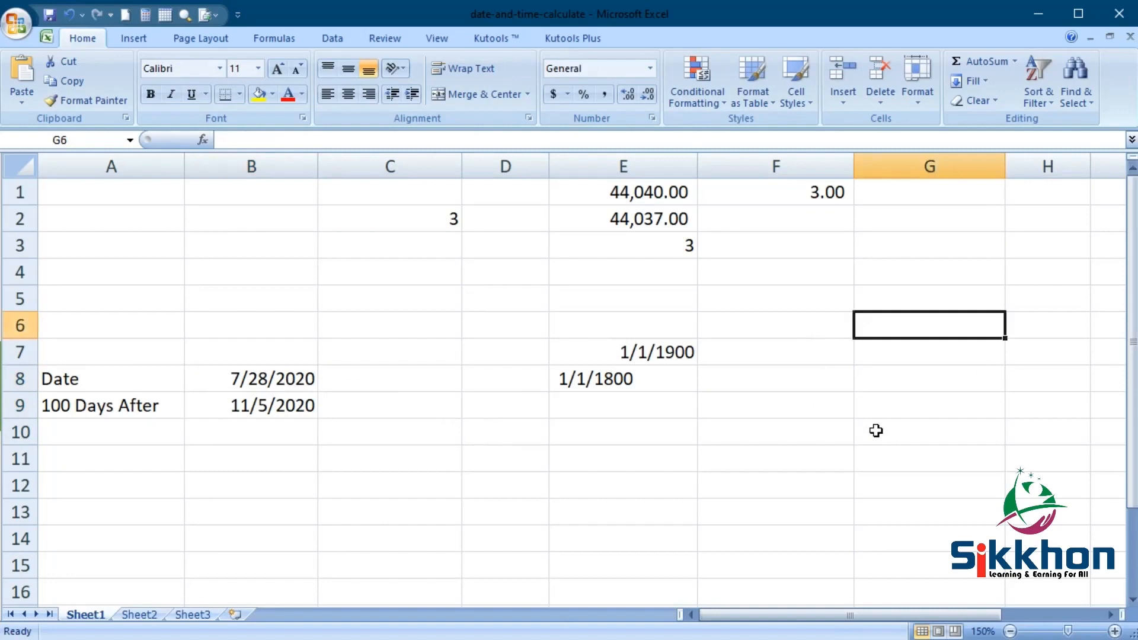
{"action": "type", "text": "3:"}
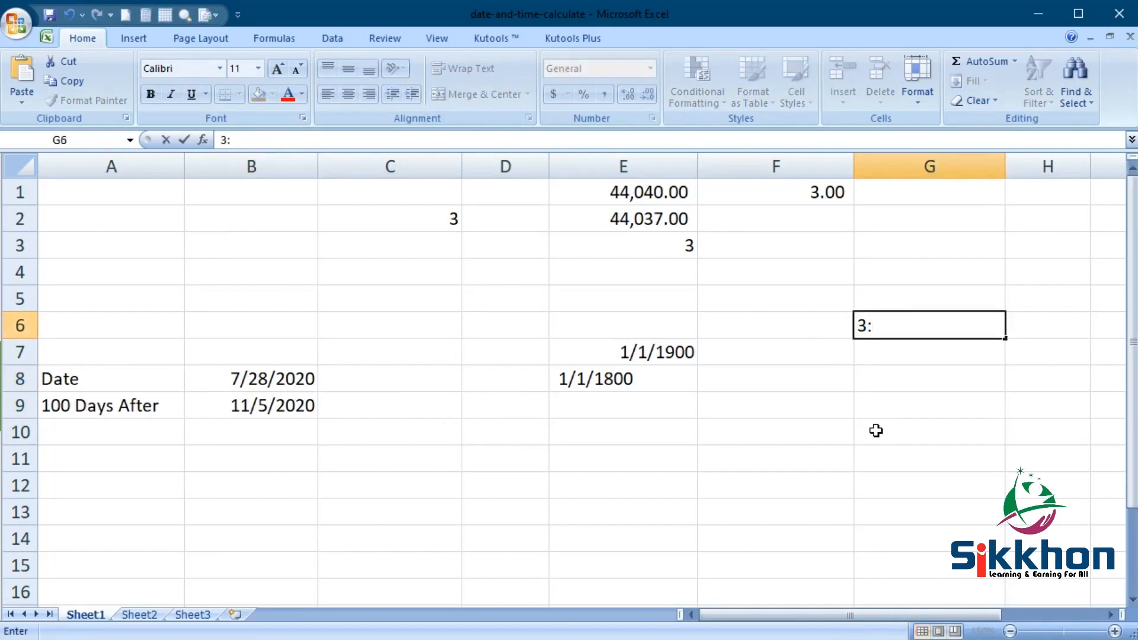
{"action": "type", "text": "0"}
{"action": "key", "text": "Return"}
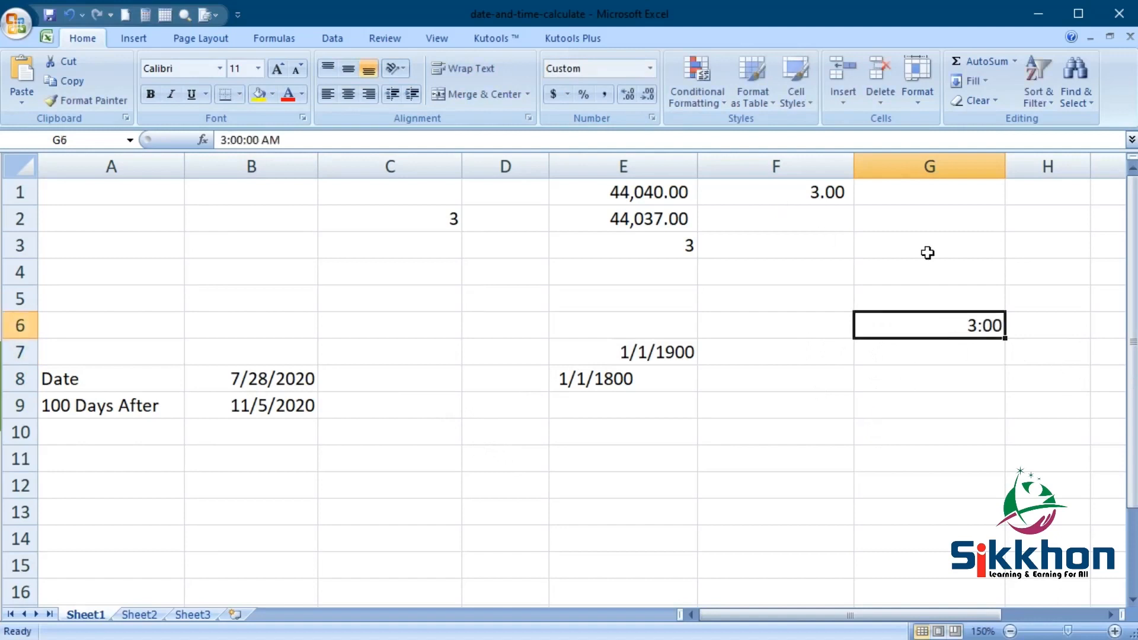
{"action": "left_click", "coordinate": [891, 355]}
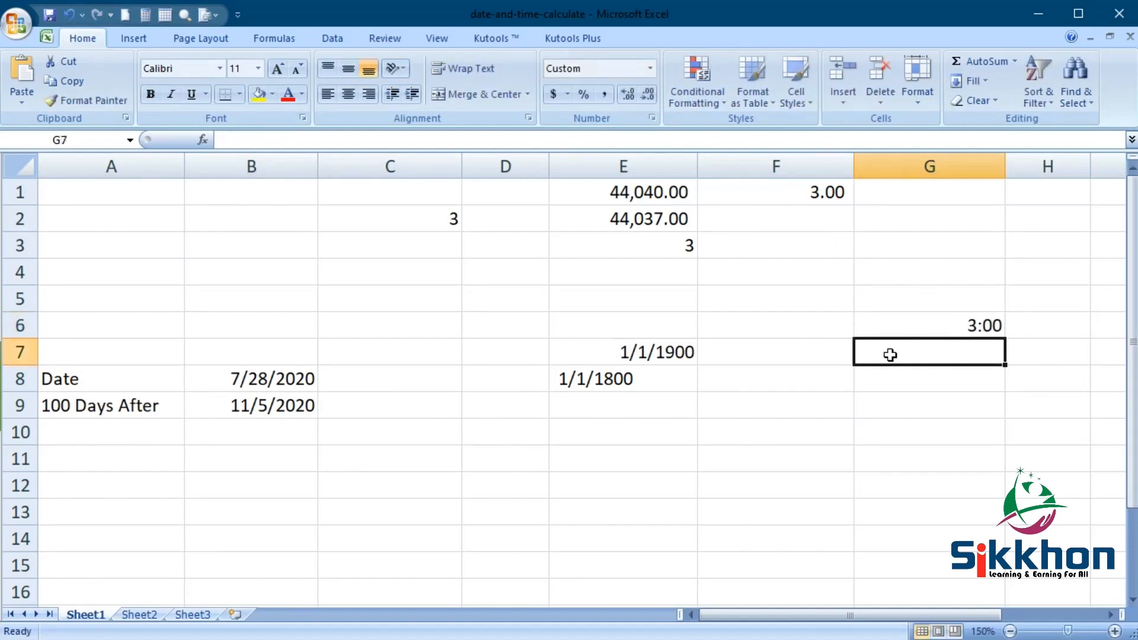
{"action": "type", "text": "3 AM"}
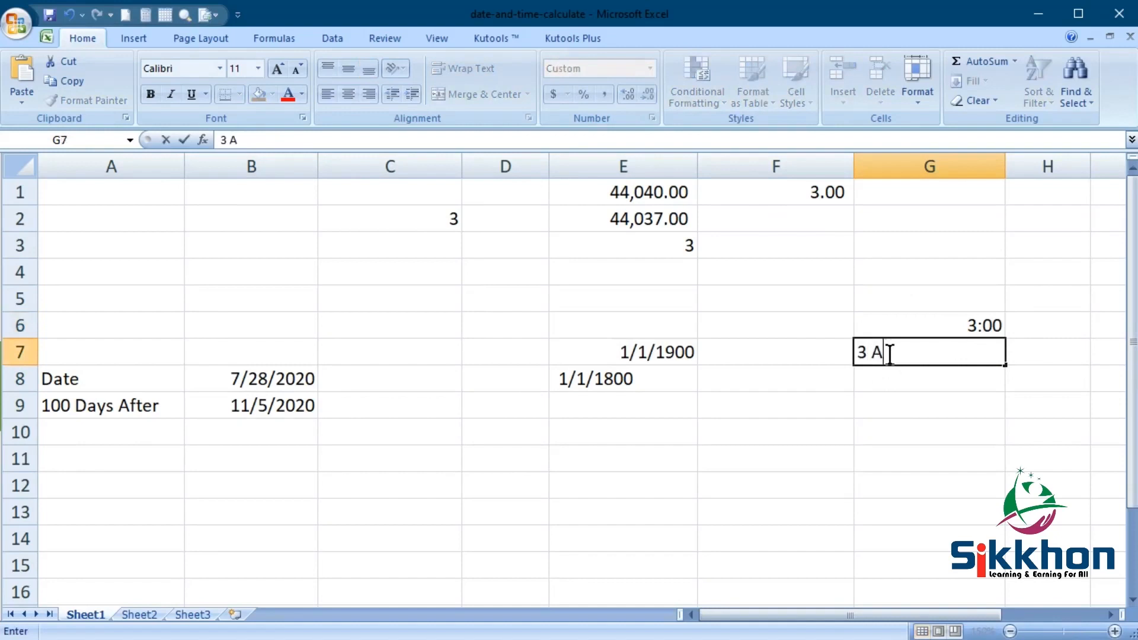
{"action": "key", "text": "Return"}
- Apply Comma Style with three decimal places to the time in cell G7 to show its underlying number
{"action": "left_click", "coordinate": [891, 354]}
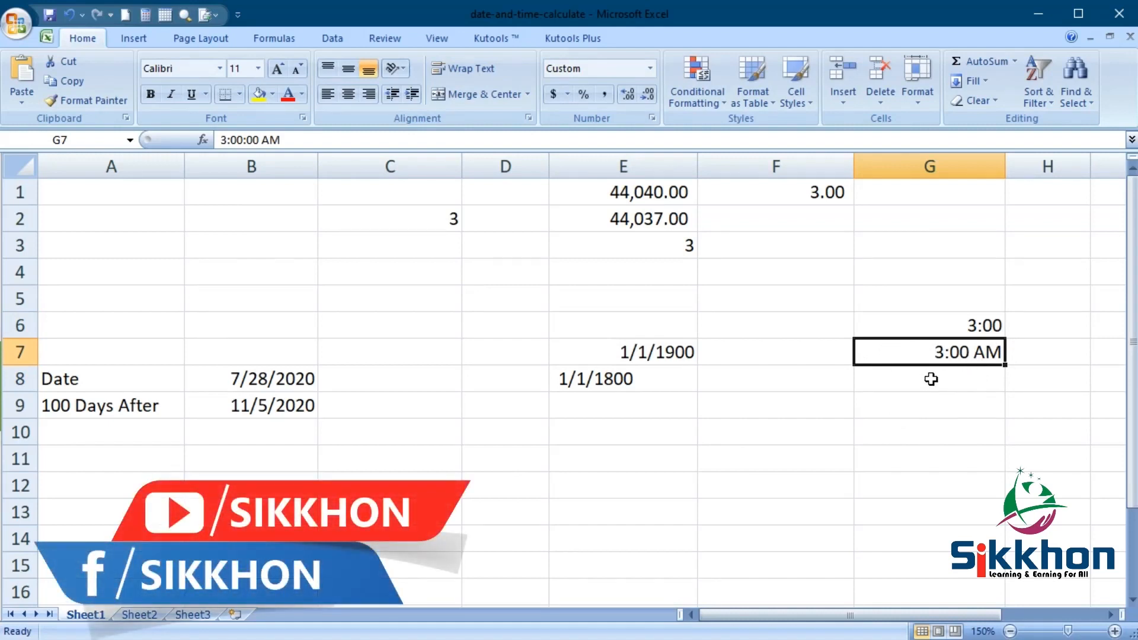
{"action": "left_click", "coordinate": [606, 95]}
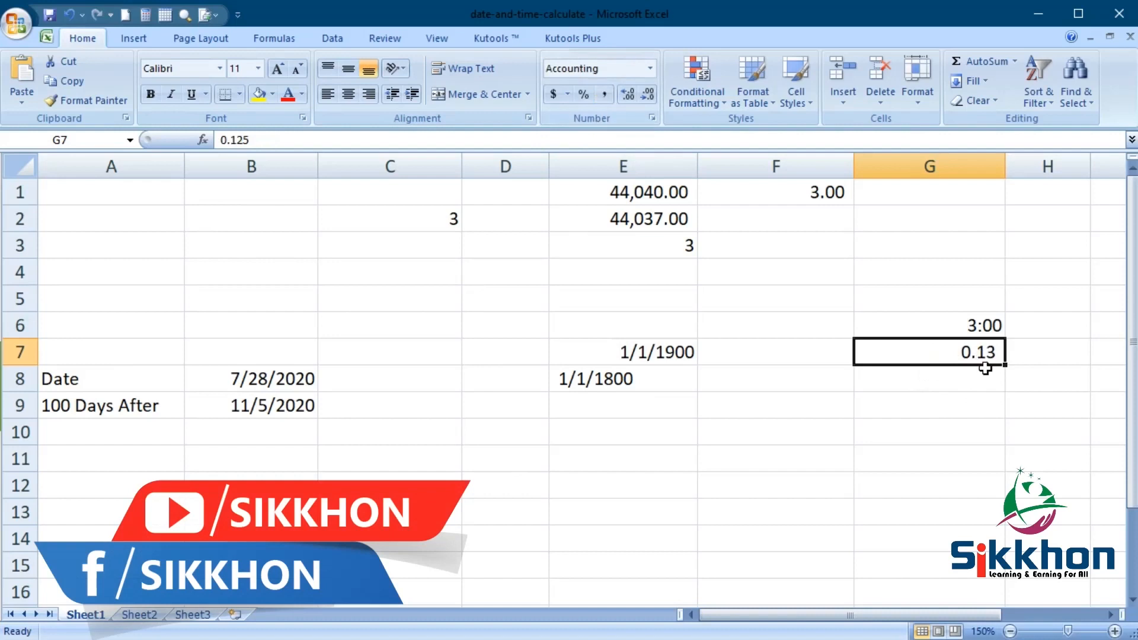
{"action": "left_click", "coordinate": [628, 94]}
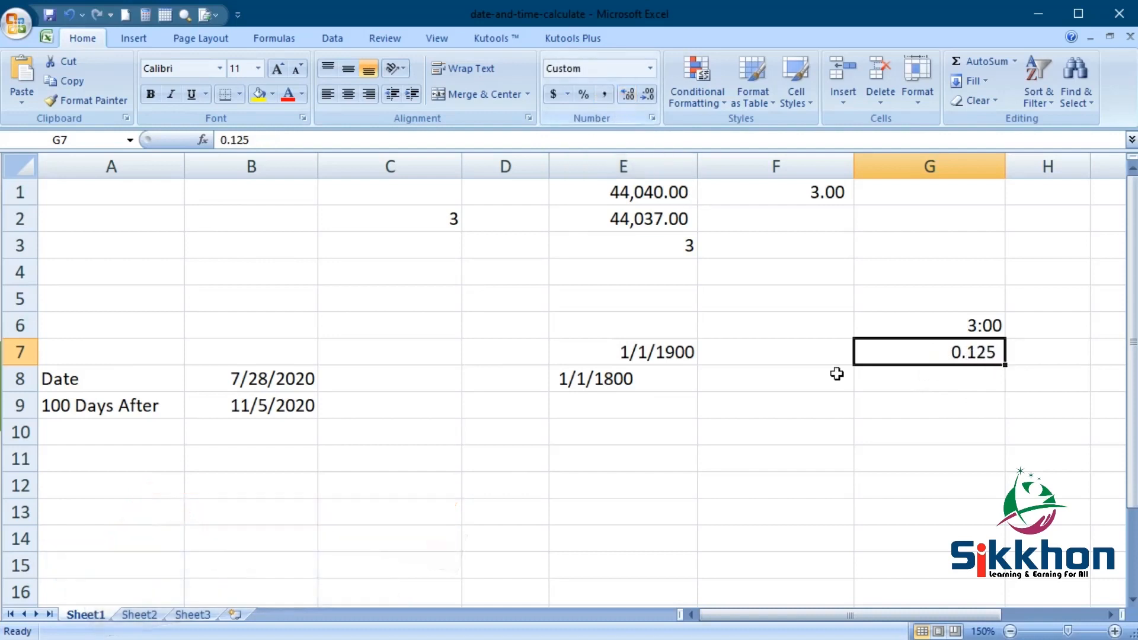
- Enter the time 8 p in cell G8
{"action": "left_click", "coordinate": [934, 379]}
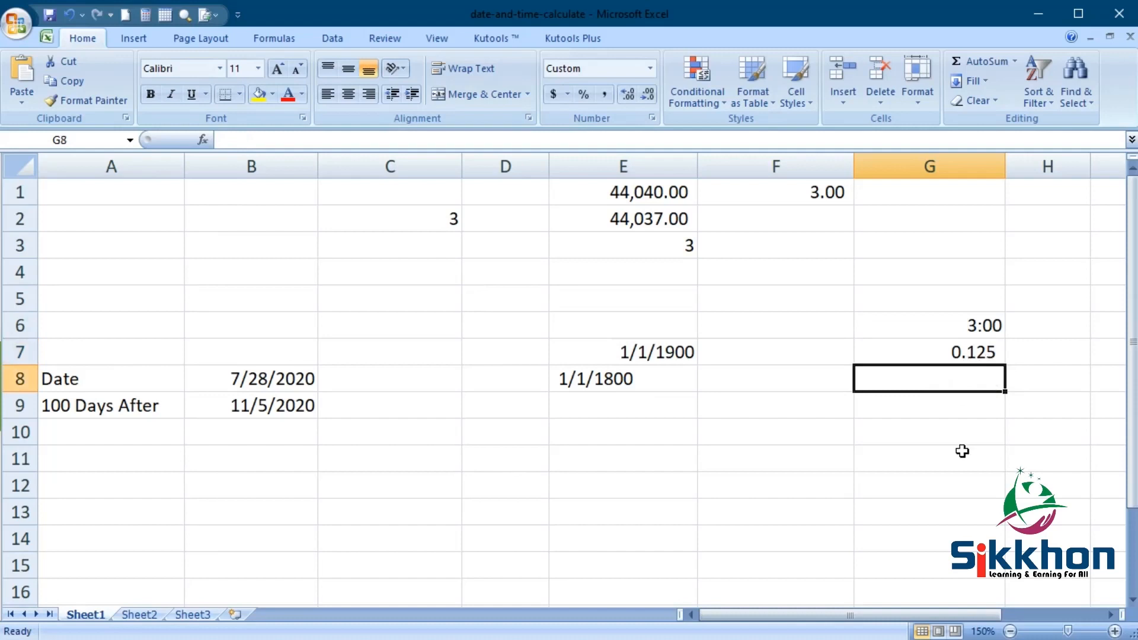
{"action": "type", "text": "22"}
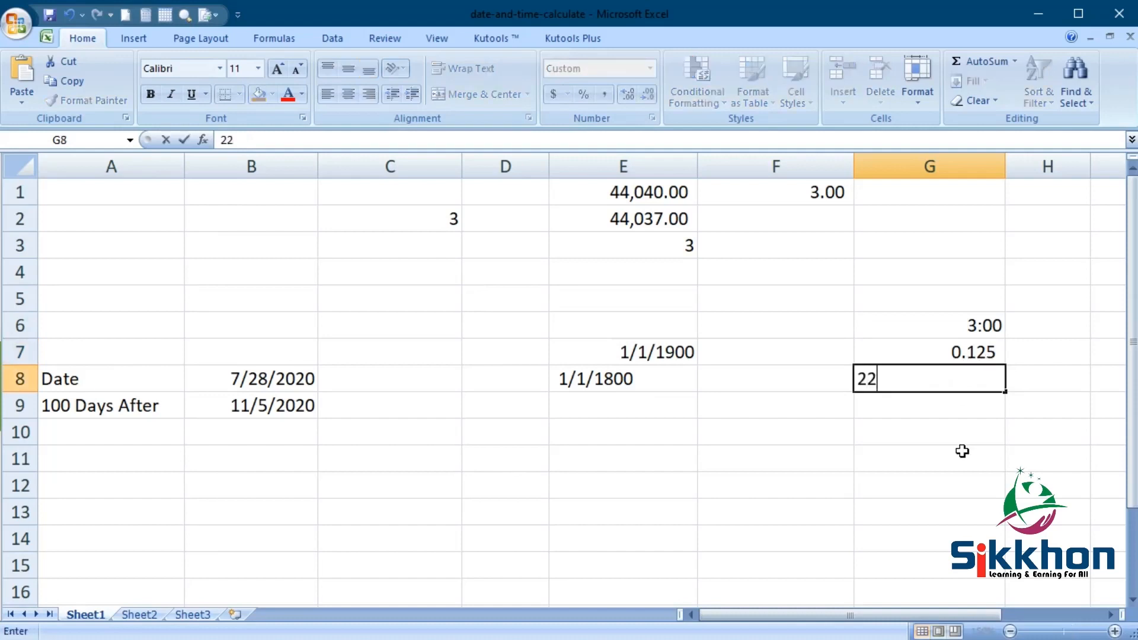
{"action": "key", "text": "BackSpace"}
{"action": "key", "text": "BackSpace"}
{"action": "type", "text": "8 p"}
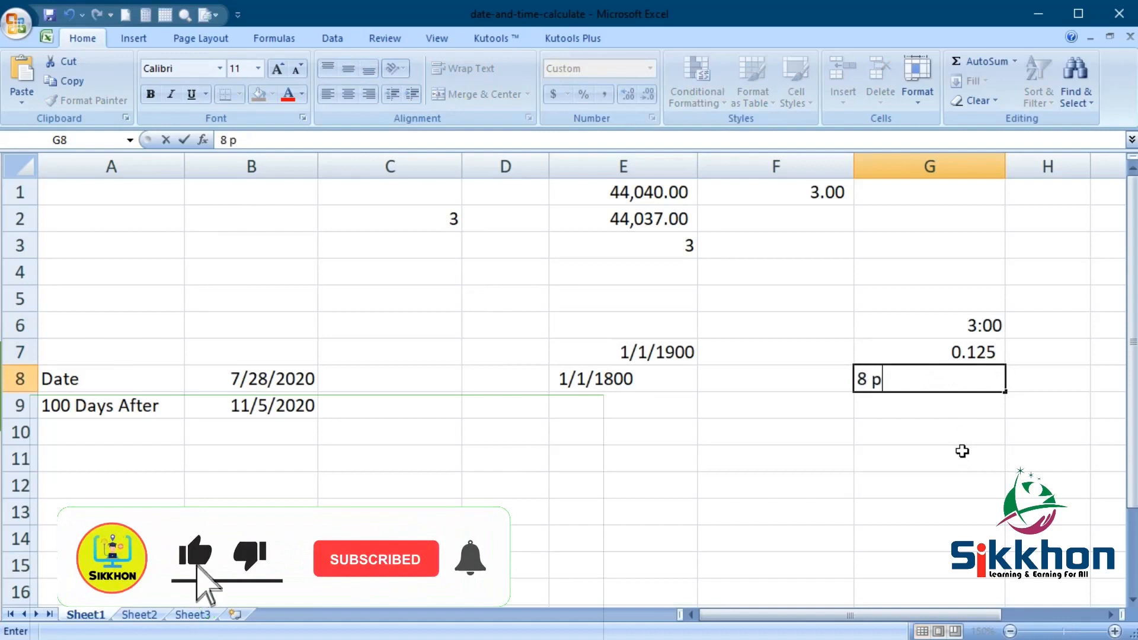
{"action": "key", "text": "Return"}
- Apply Comma Style with three decimal places to the time in cell G8
{"action": "left_click", "coordinate": [964, 384]}
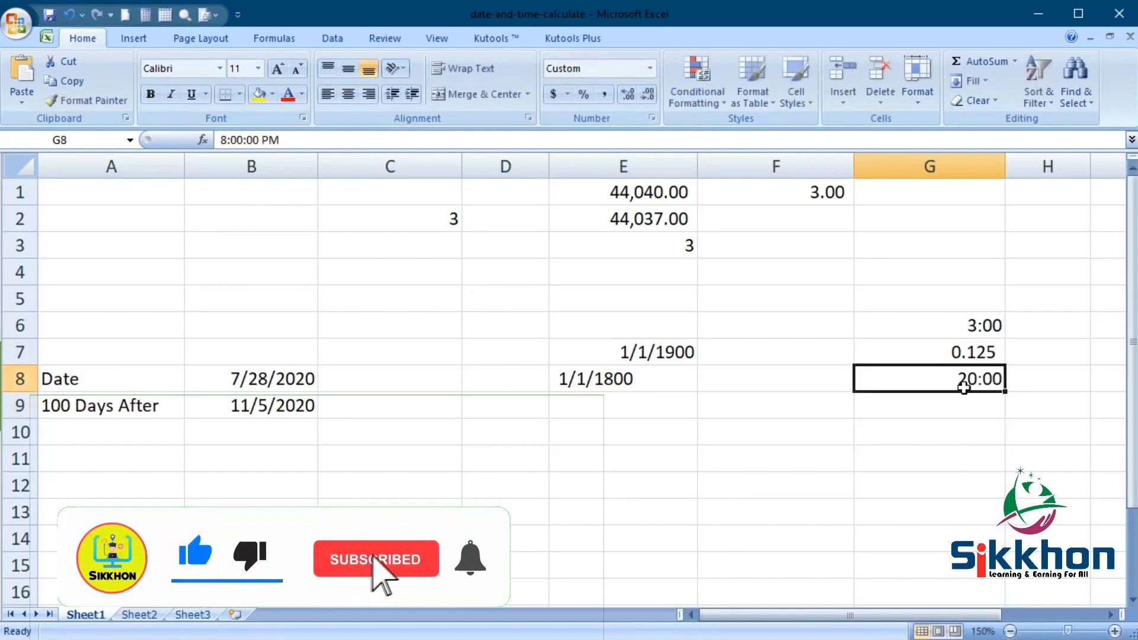
{"action": "left_click", "coordinate": [605, 96]}
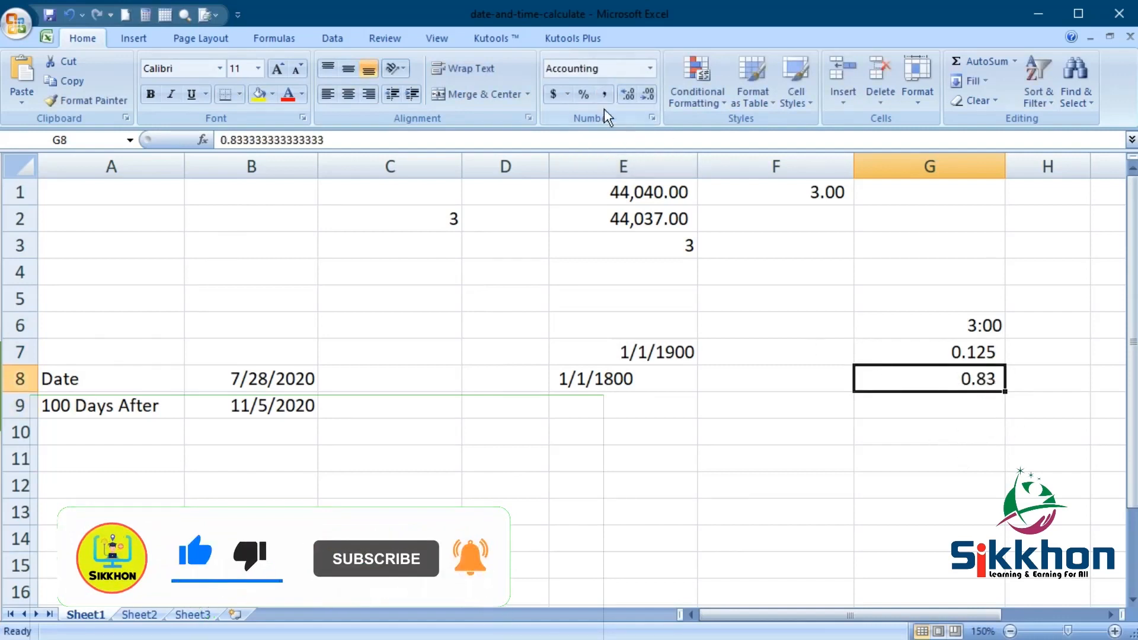
{"action": "left_click", "coordinate": [628, 93]}
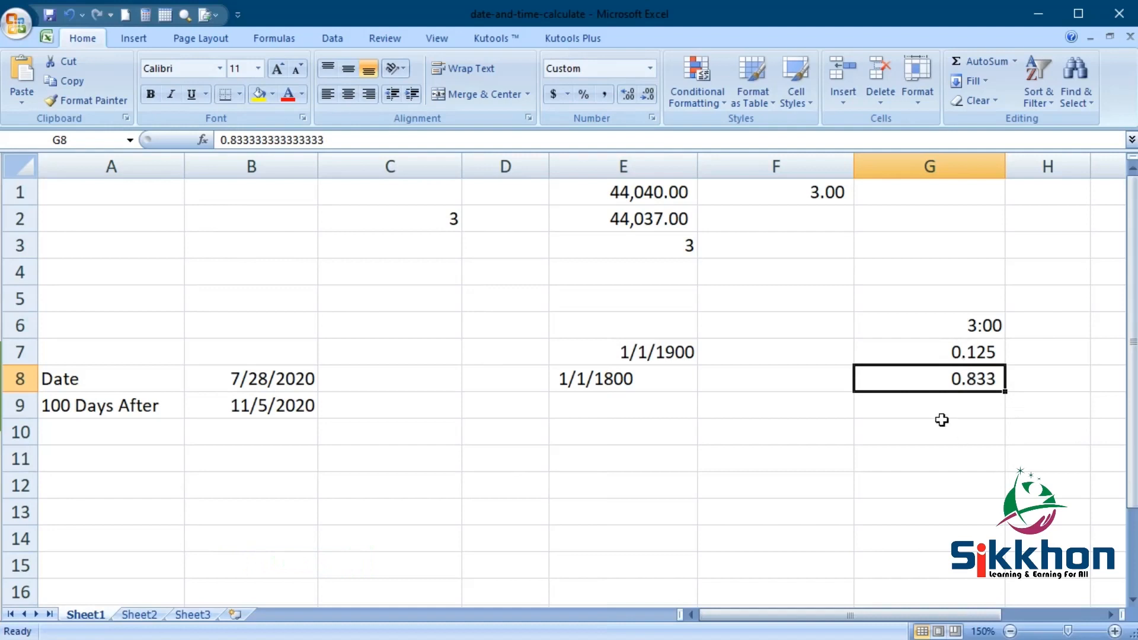
- Enter the time 3 p in cell G9, with a space between the number and the letter
{"action": "key", "text": "Down"}
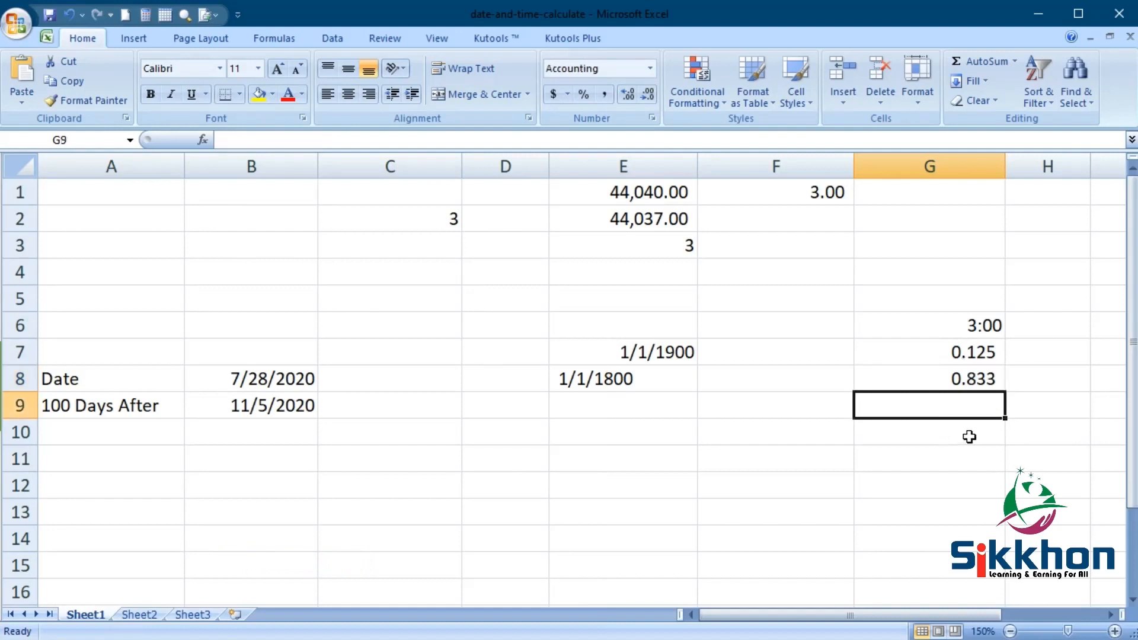
{"action": "type", "text": "3"}
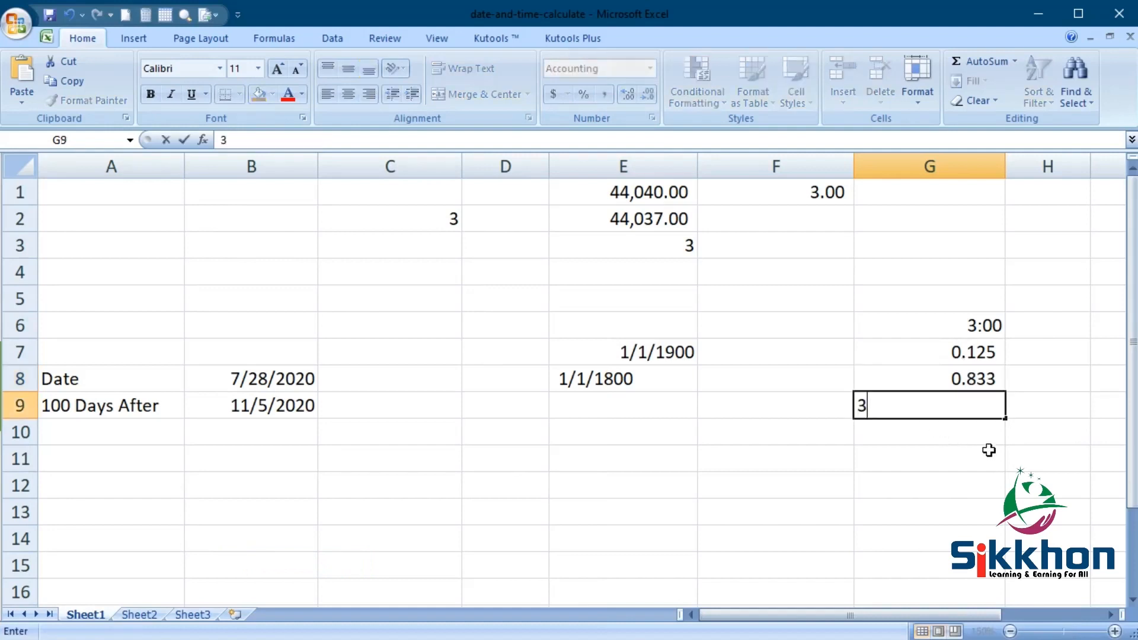
{"action": "type", "text": "p"}
{"action": "key", "text": "Return"}
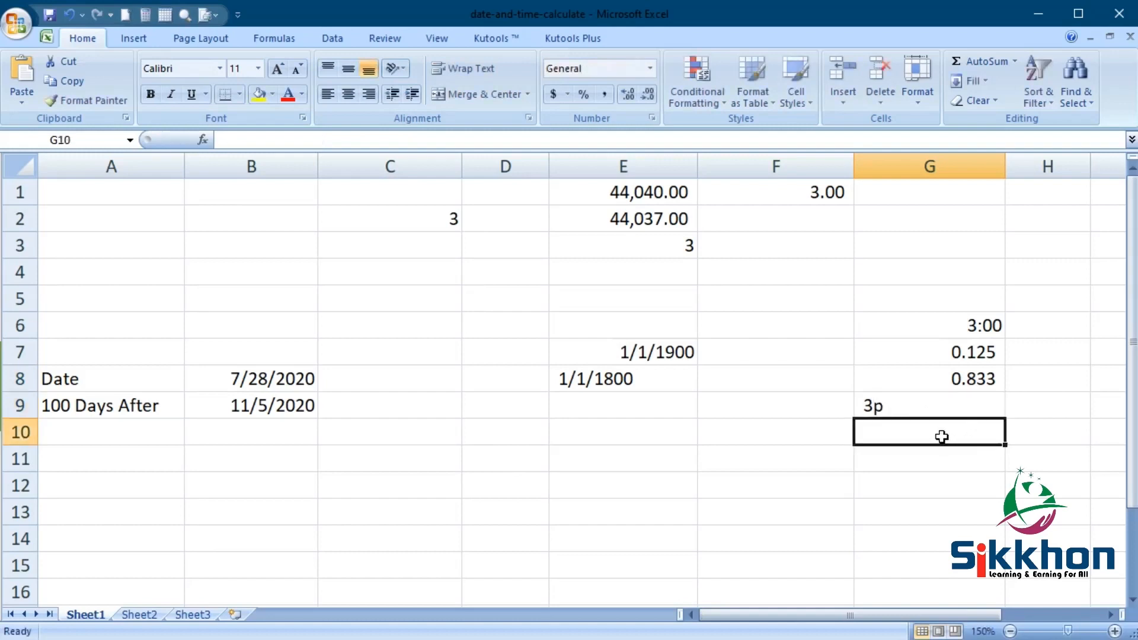
{"action": "left_click", "coordinate": [923, 409]}
{"action": "double_click", "coordinate": [923, 409]}
{"action": "key", "text": "BackSpace"}
{"action": "type", "text": "p"}
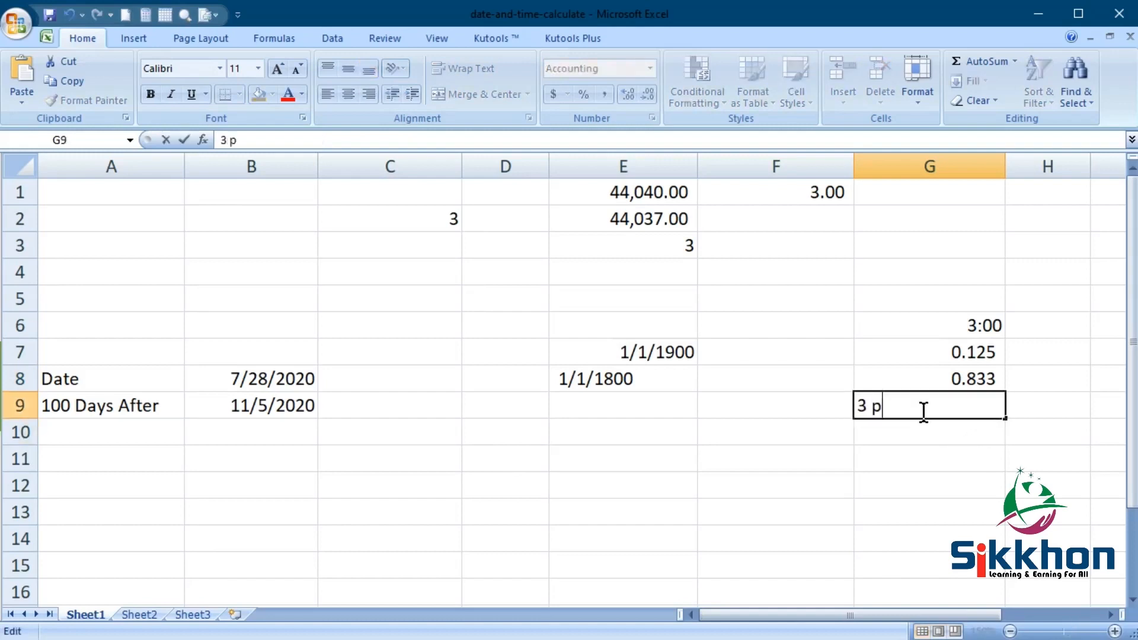
{"action": "key", "text": "Return"}
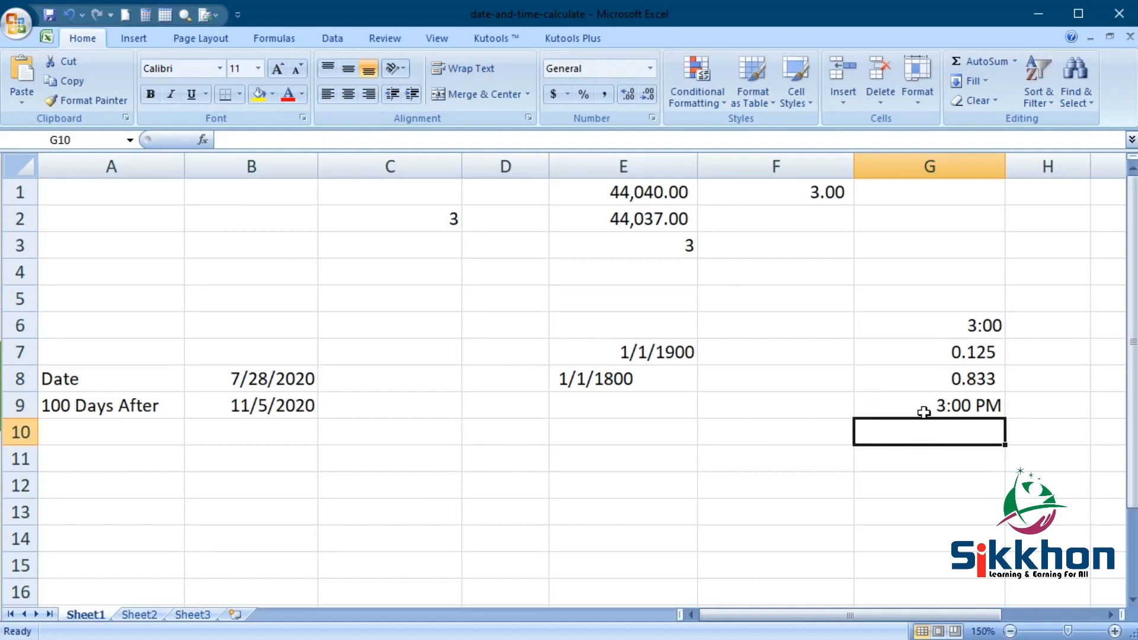
- Enter the time 8 p in cell G10 and compare it with the time in G9
{"action": "type", "text": "8 p"}
{"action": "key", "text": "Return"}
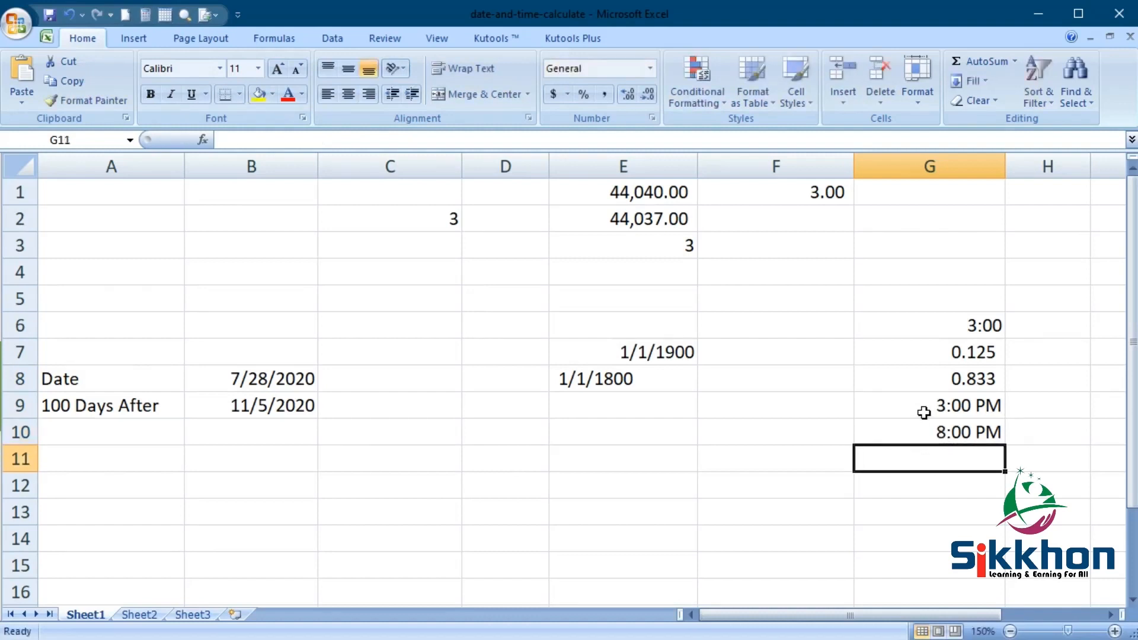
{"action": "left_click", "coordinate": [942, 408]}
{"action": "left_click", "coordinate": [941, 434]}
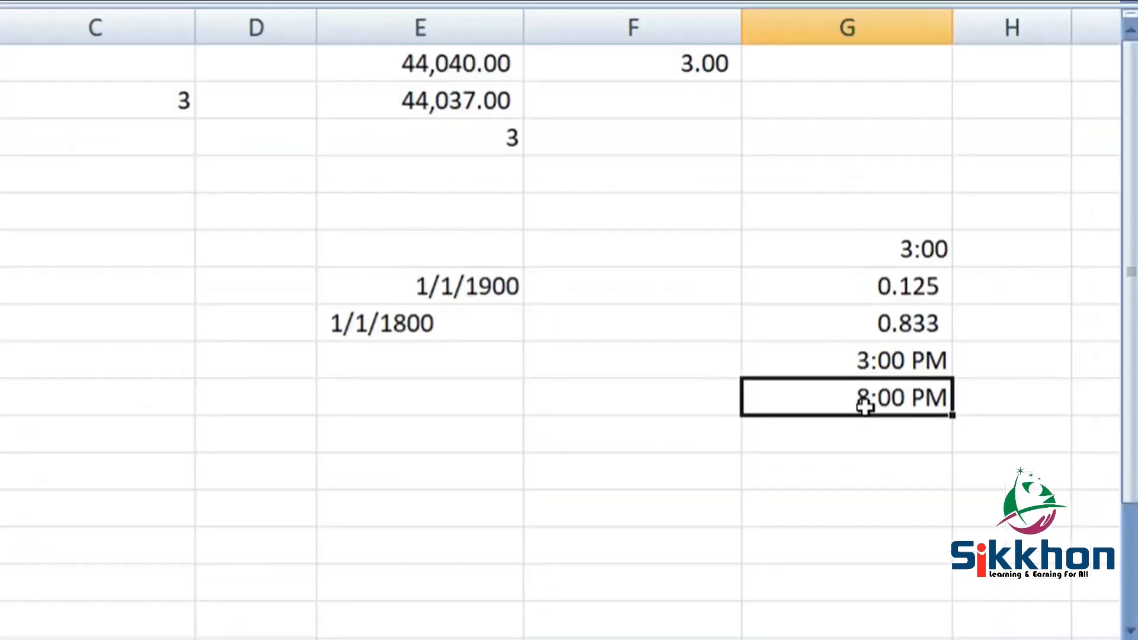
- Enter the formula =G10-G9 in cell G11 to calculate the difference between the two times
{"action": "left_click", "coordinate": [873, 437]}
{"action": "type", "text": "="}
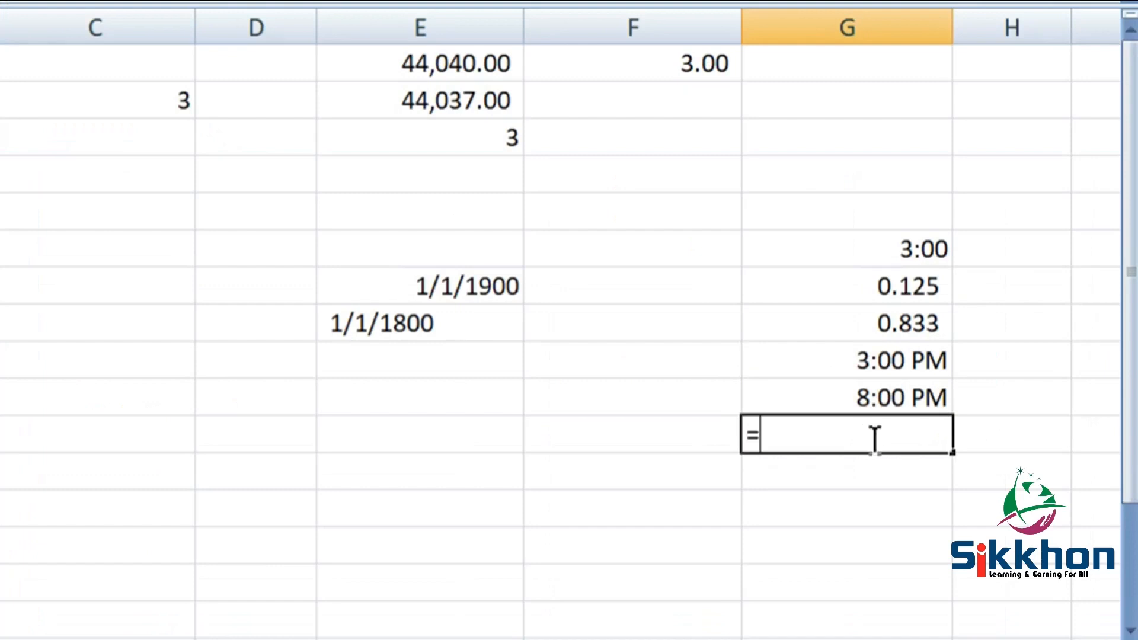
{"action": "left_click", "coordinate": [886, 398]}
{"action": "type", "text": "-"}
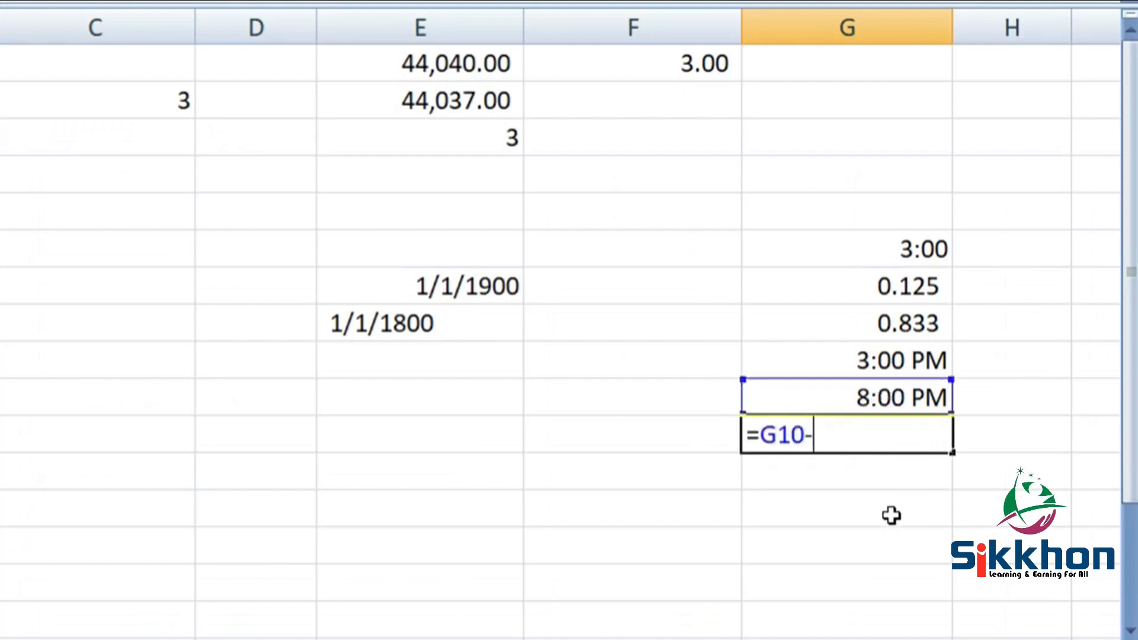
{"action": "left_click", "coordinate": [892, 360]}
{"action": "key", "text": "Return"}
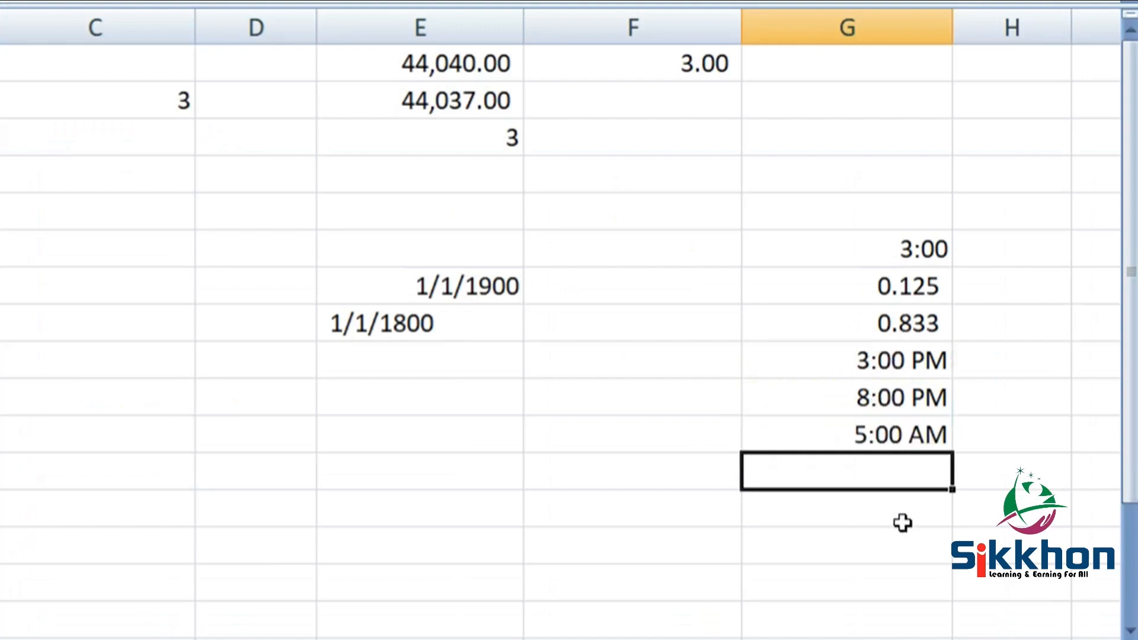
- Apply the custom number format h:mm to the time difference in cell G11, previewing h:mm:ss before choosing it
{"action": "left_click", "coordinate": [919, 448]}
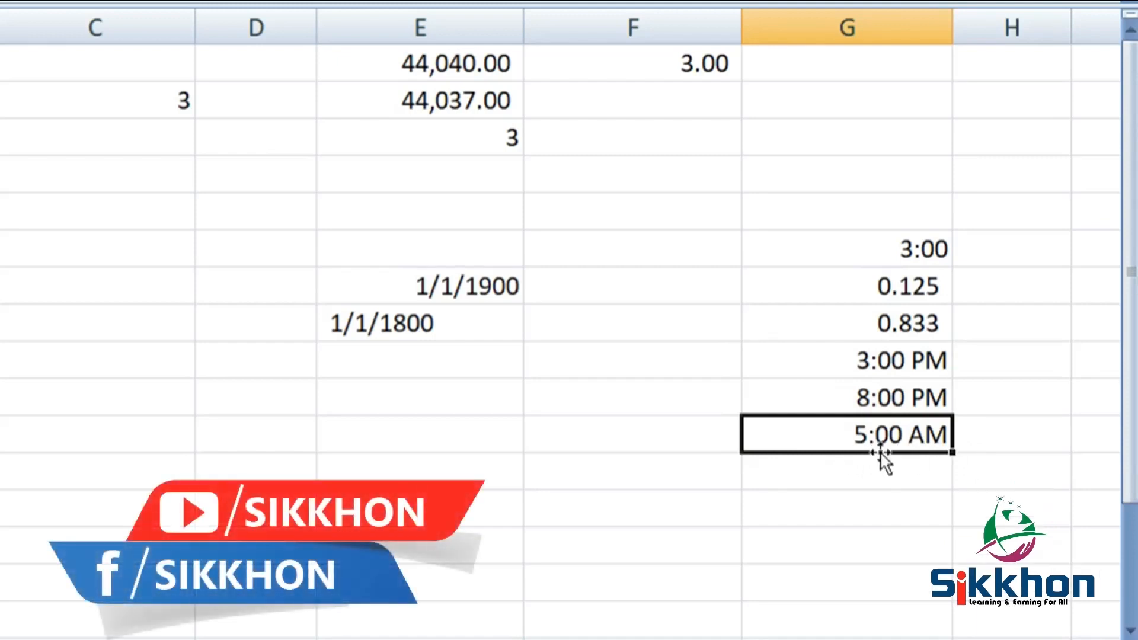
{"action": "scroll", "coordinate": [1008, 290], "scroll_direction": "down", "scroll_amount": 1}
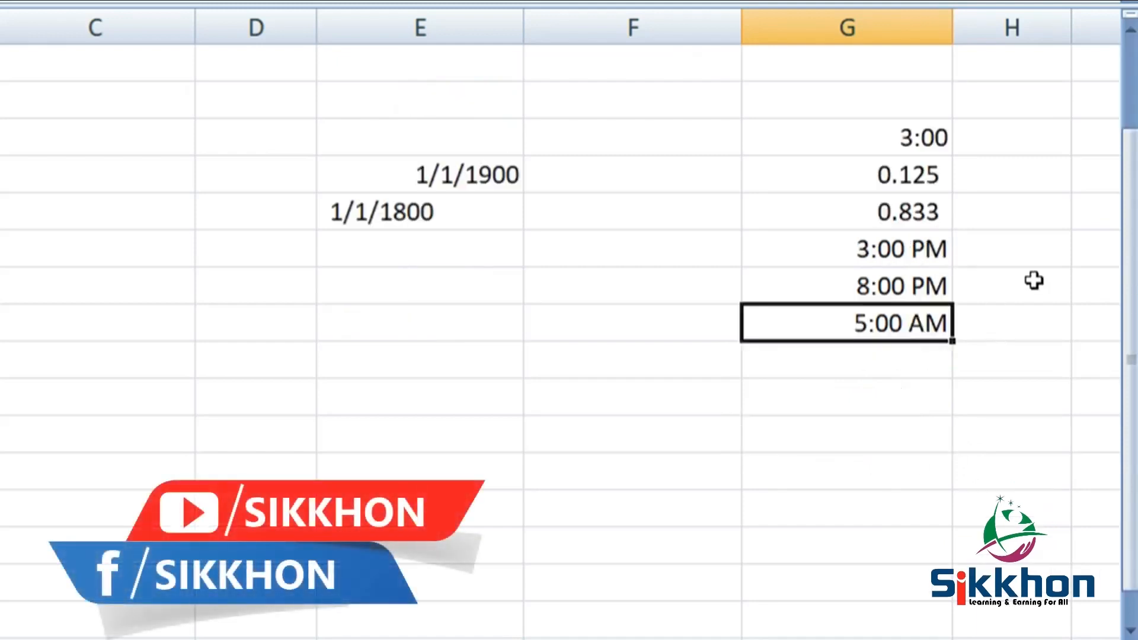
{"action": "right_click", "coordinate": [833, 322]}
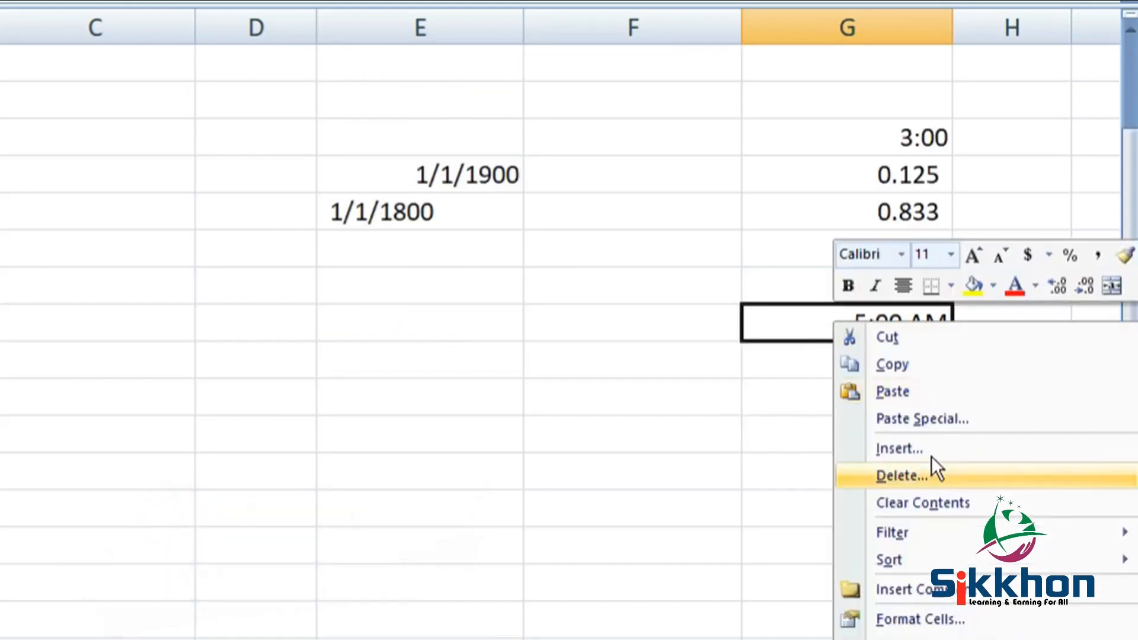
{"action": "left_click", "coordinate": [957, 616]}
{"action": "left_click_drag", "start_coordinate": [836, 290], "coordinate": [313, 26]}
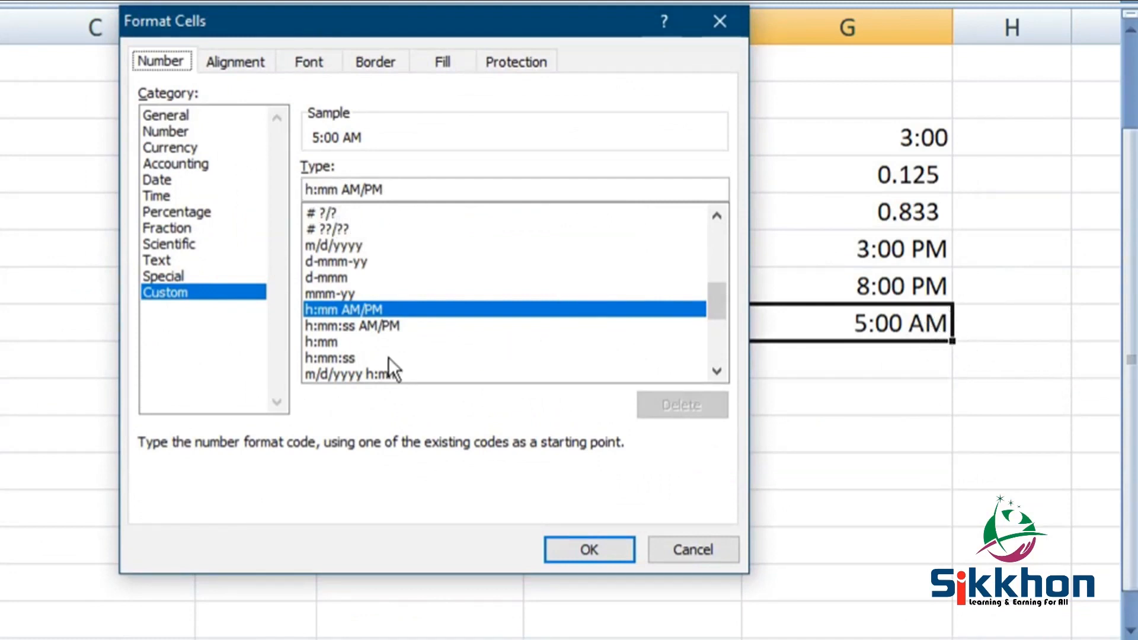
{"action": "left_click", "coordinate": [330, 358]}
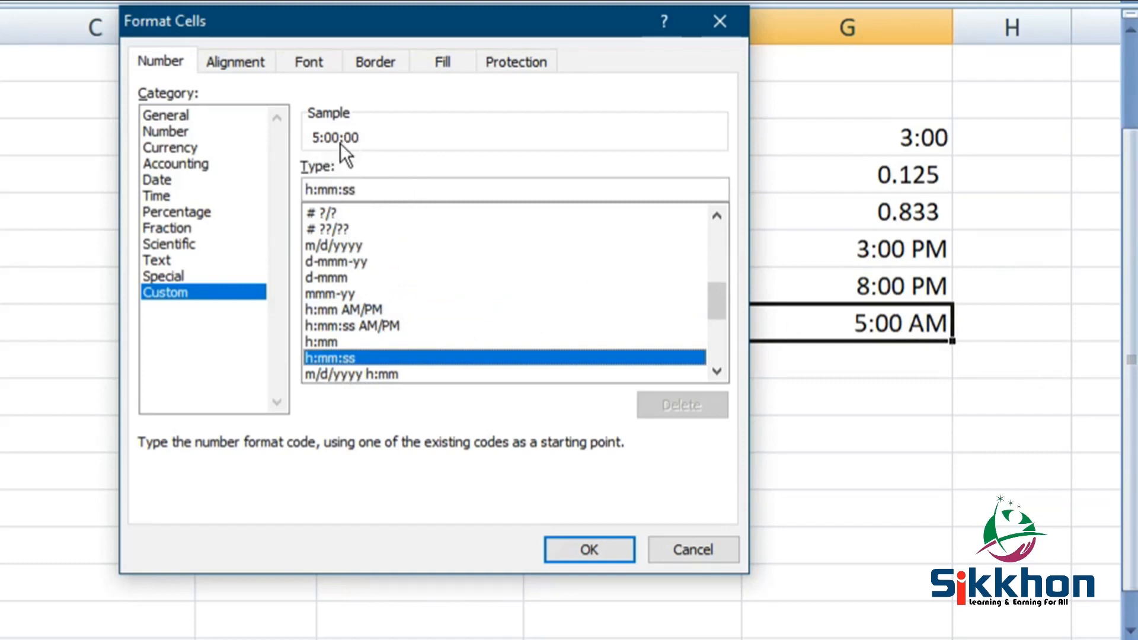
{"action": "left_click", "coordinate": [346, 343]}
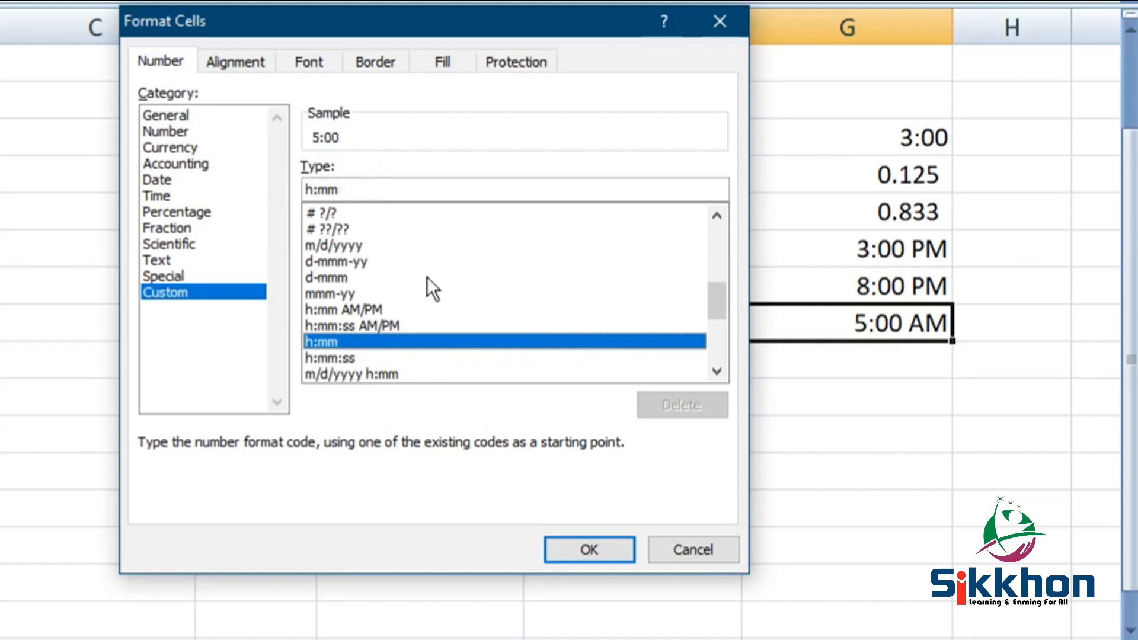
{"action": "scroll", "coordinate": [427, 277], "scroll_direction": "down", "scroll_amount": 1}
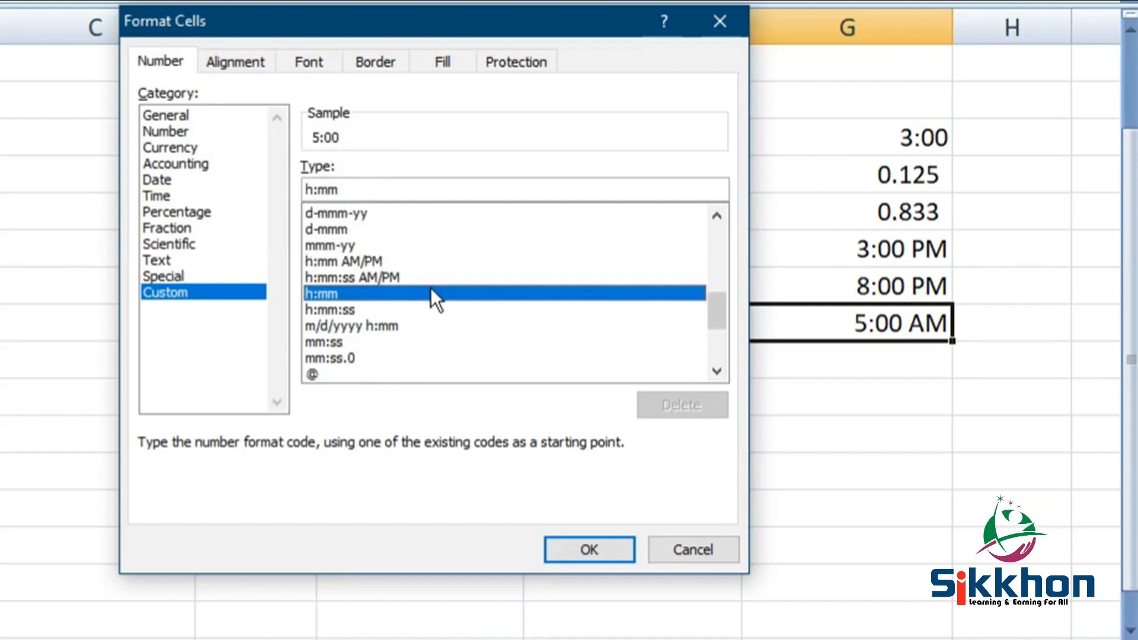
{"action": "scroll", "coordinate": [431, 287], "scroll_direction": "up", "scroll_amount": 2}
{"action": "scroll", "coordinate": [432, 290], "scroll_direction": "up", "scroll_amount": 1}
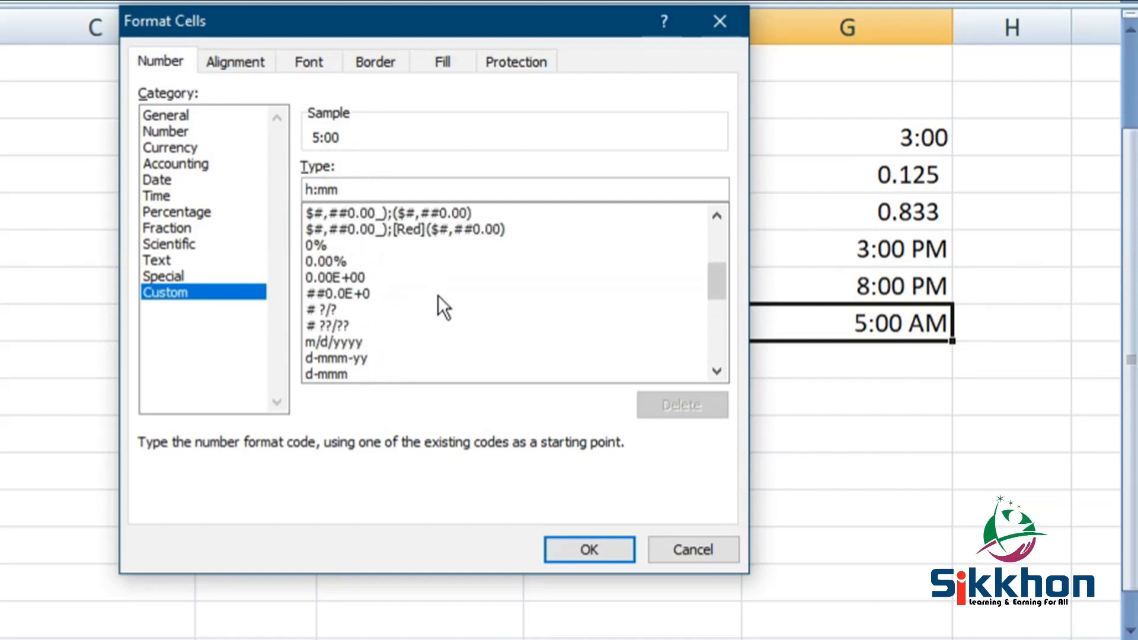
{"action": "scroll", "coordinate": [438, 295], "scroll_direction": "down", "scroll_amount": 2}
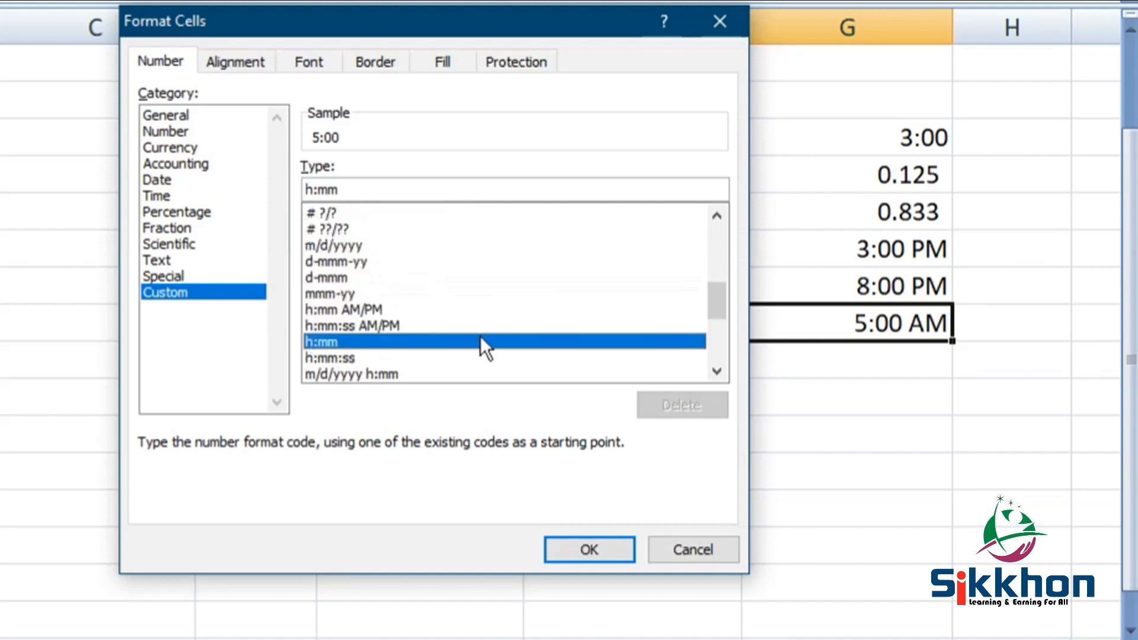
{"action": "left_click", "coordinate": [596, 552]}
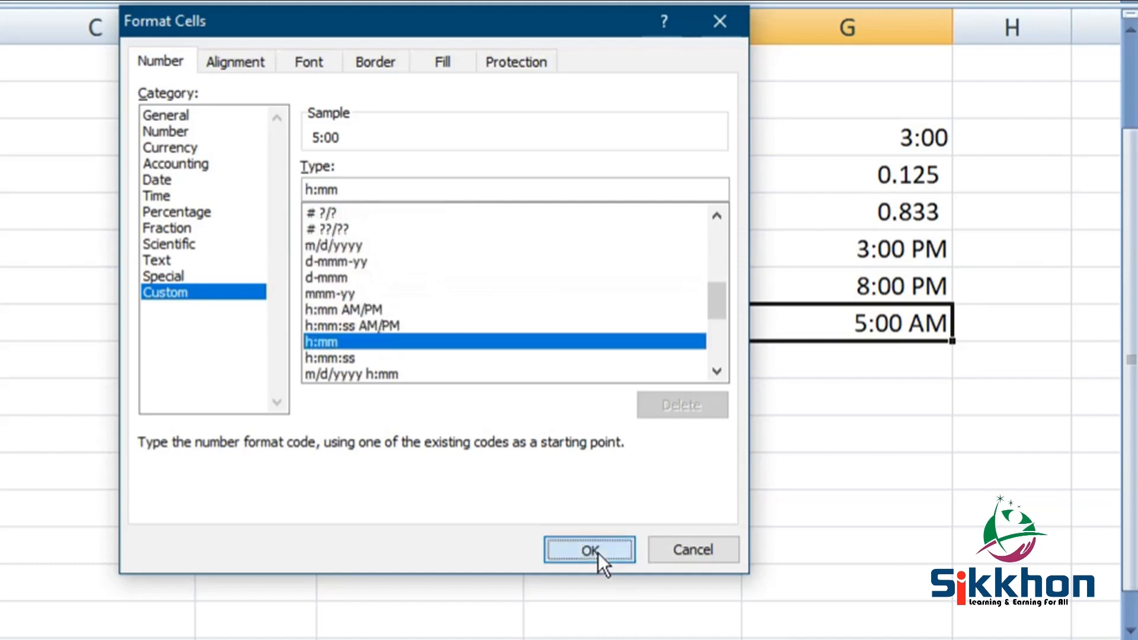
- Change the minutes of the time in cell G10 to 30, making it 8:30 PM
{"action": "double_click", "coordinate": [891, 289]}
{"action": "left_click_drag", "start_coordinate": [846, 287], "coordinate": [870, 287]}
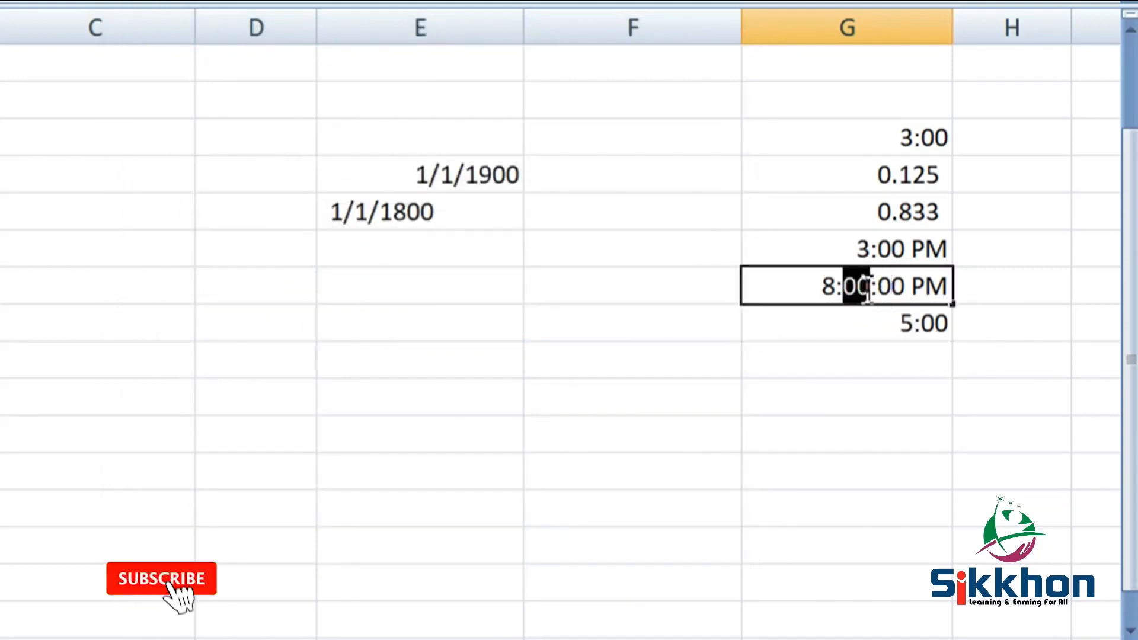
{"action": "type", "text": "30"}
{"action": "key", "text": "Return"}
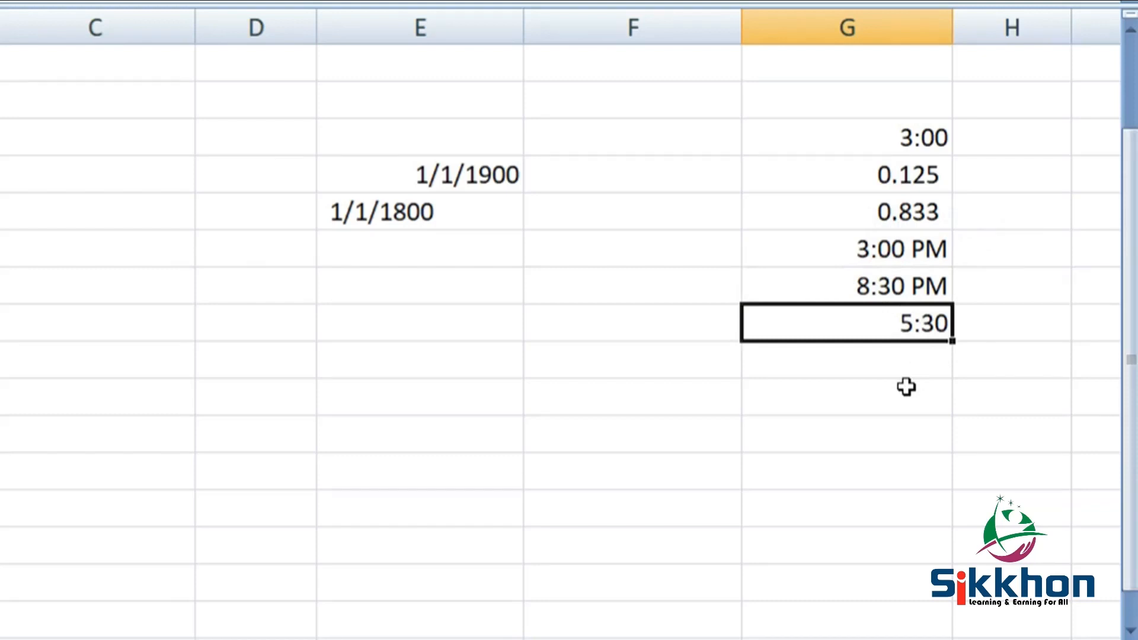
- Open the cell format settings for the time difference in G11 and move the dialog clear of column G
{"action": "right_click", "coordinate": [894, 328]}
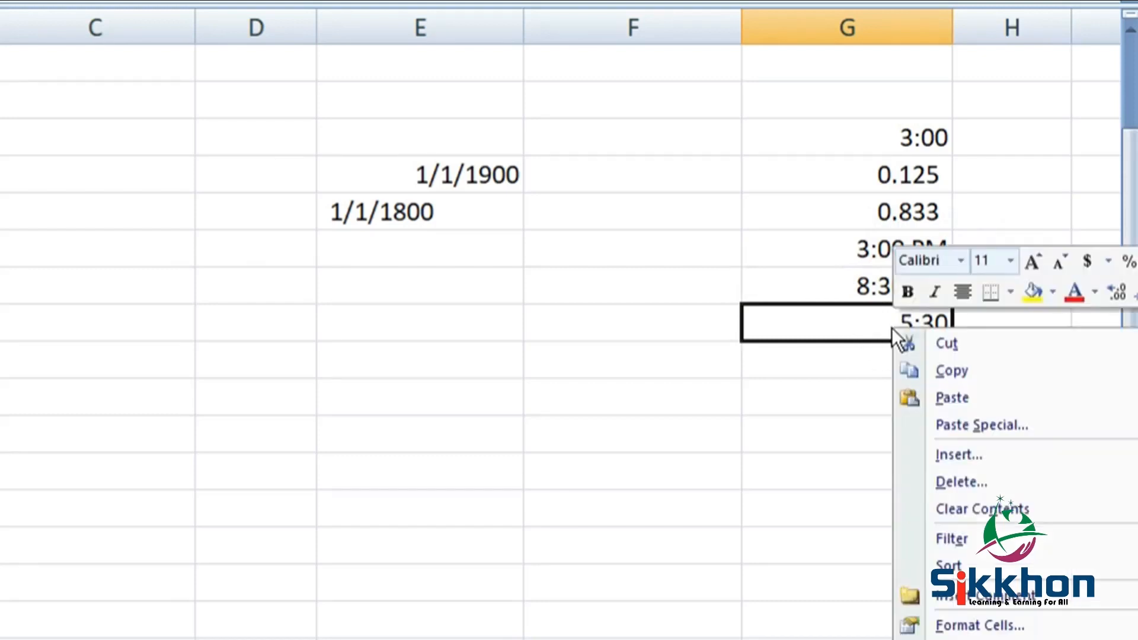
{"action": "left_click", "coordinate": [1047, 622]}
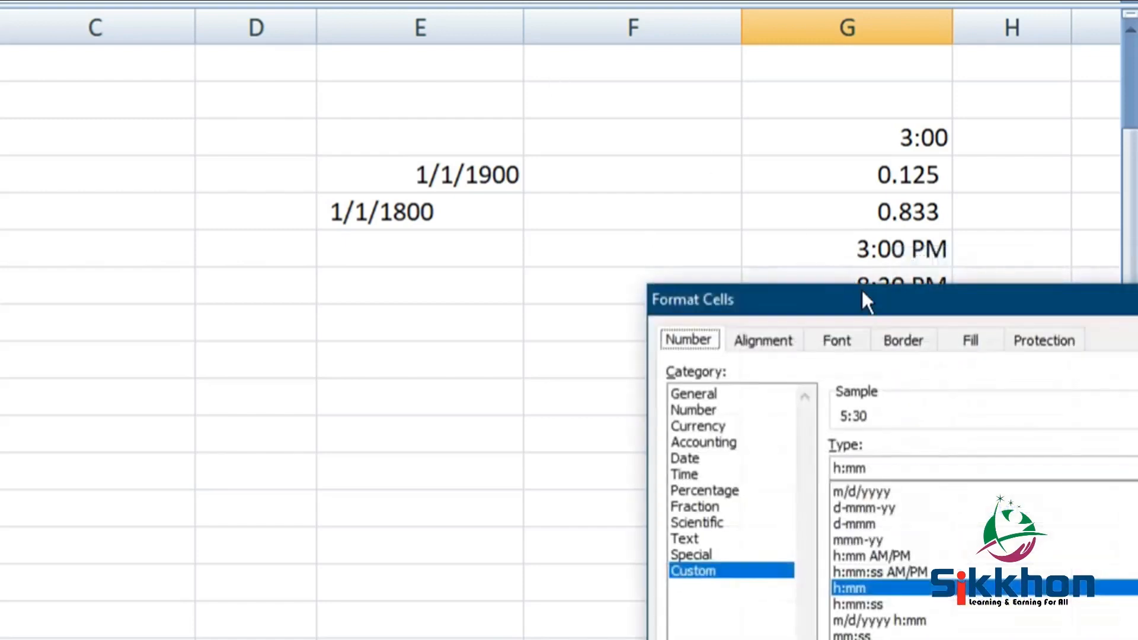
{"action": "left_click_drag", "start_coordinate": [862, 289], "coordinate": [262, 0]}
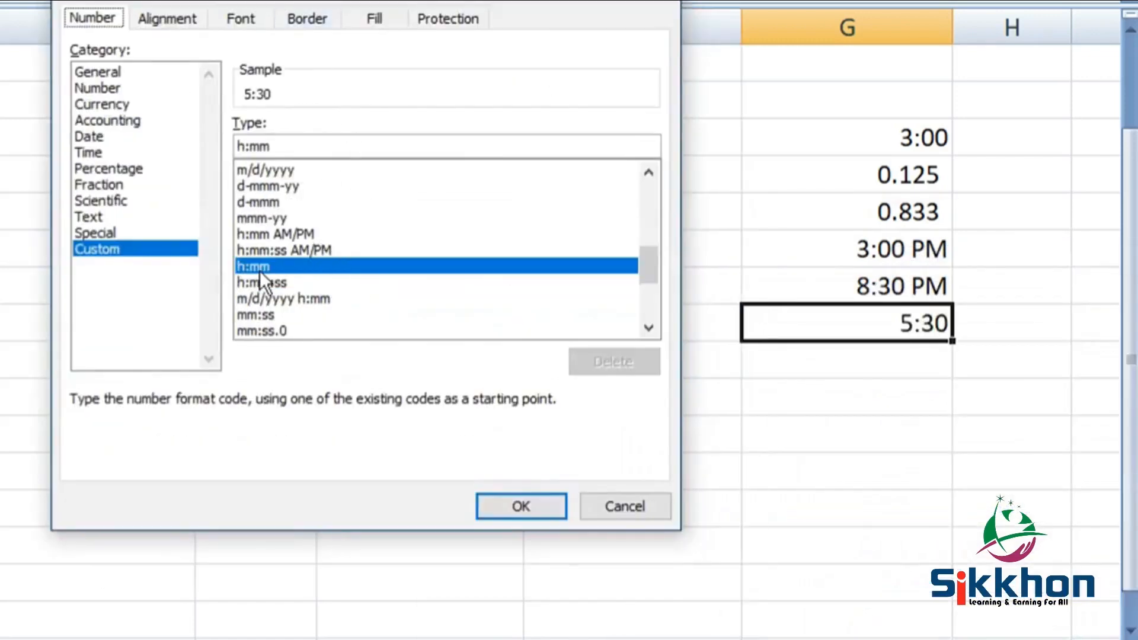